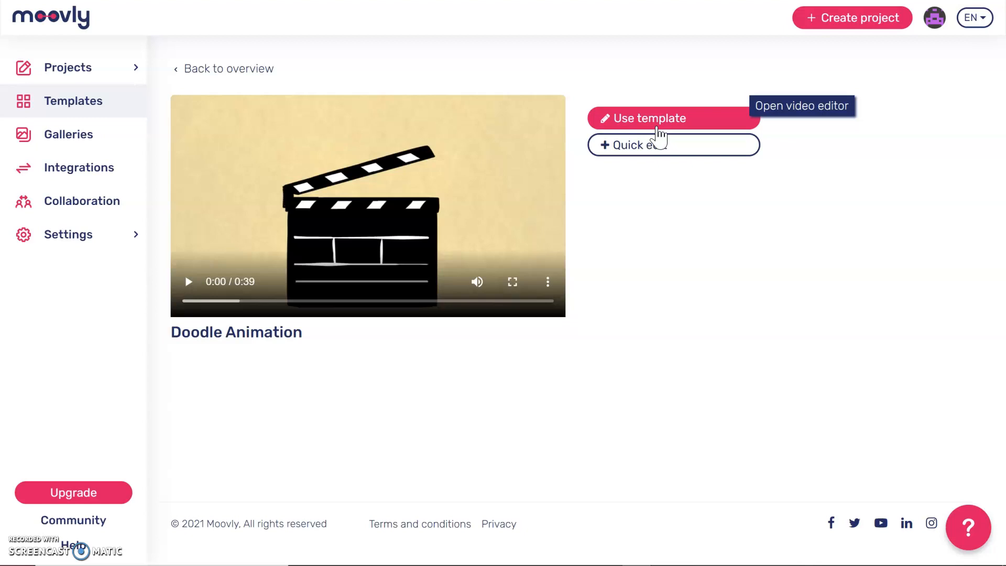
Copy the Doodle Animation template into My Projects as 'Doodle Animation [Copy]'.
{"action": "left_click", "coordinate": [675, 115]}
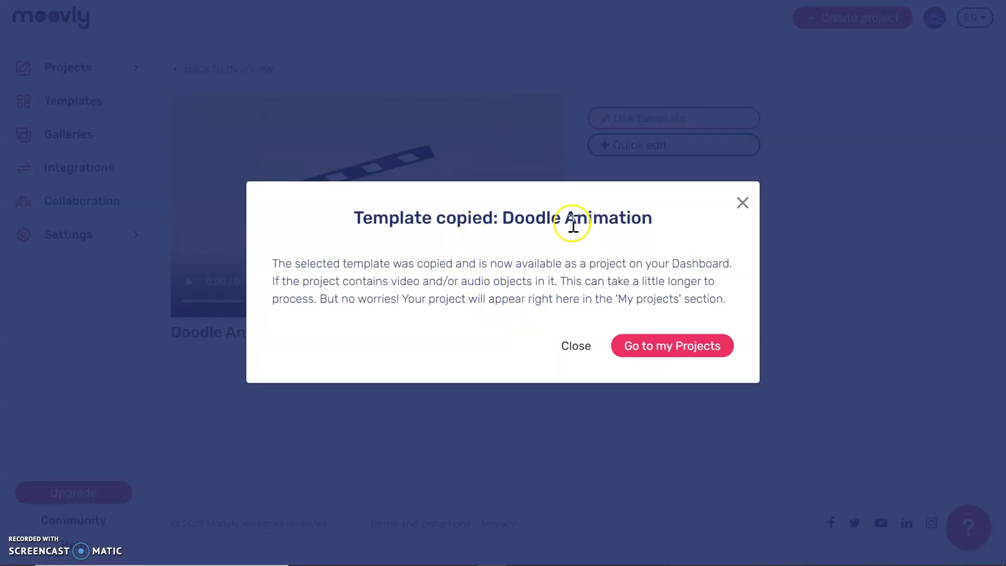
{"action": "left_click", "coordinate": [707, 350]}
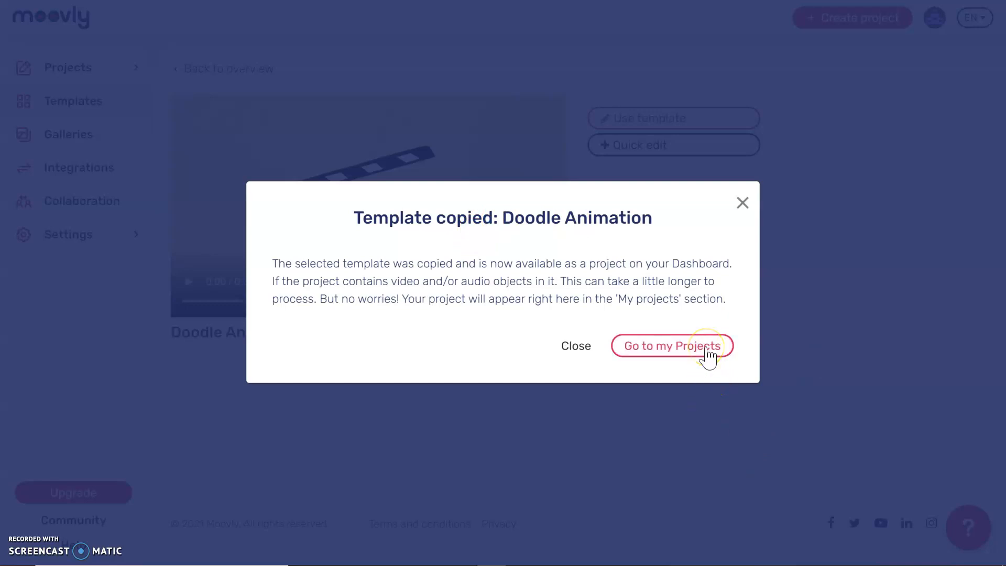
{"action": "left_click", "coordinate": [708, 348]}
Open the detail page of the 'Doodle Animation [Copy]' project, with its 00:39 preview.
{"action": "left_click", "coordinate": [709, 348]}
{"action": "left_click", "coordinate": [608, 272]}
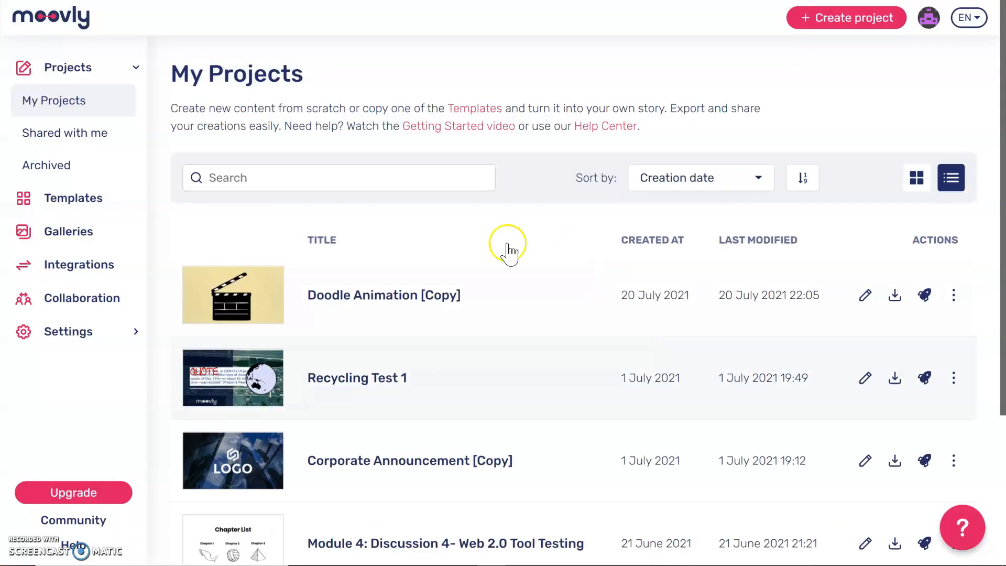
{"action": "left_click", "coordinate": [396, 297]}
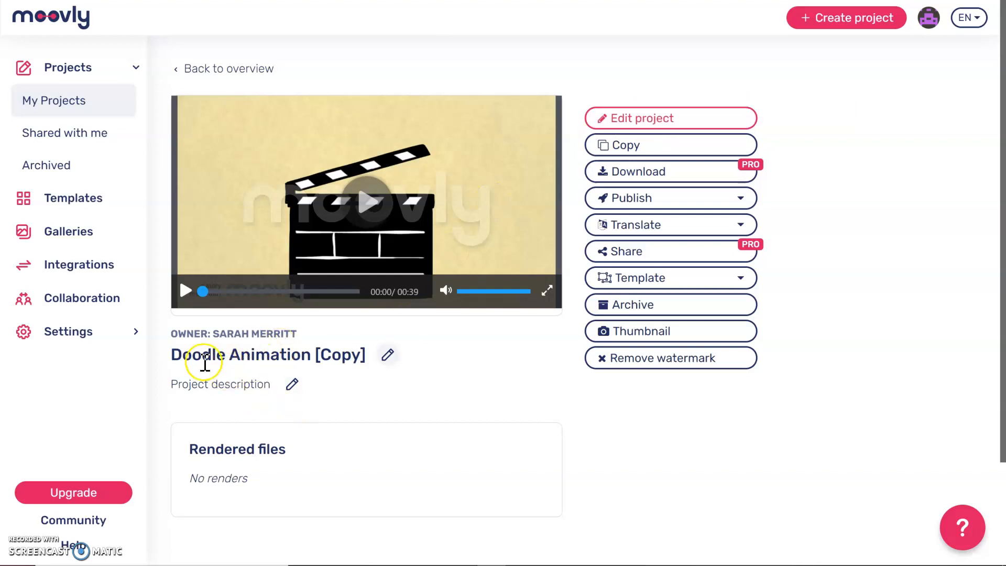
{"action": "left_click", "coordinate": [390, 357]}
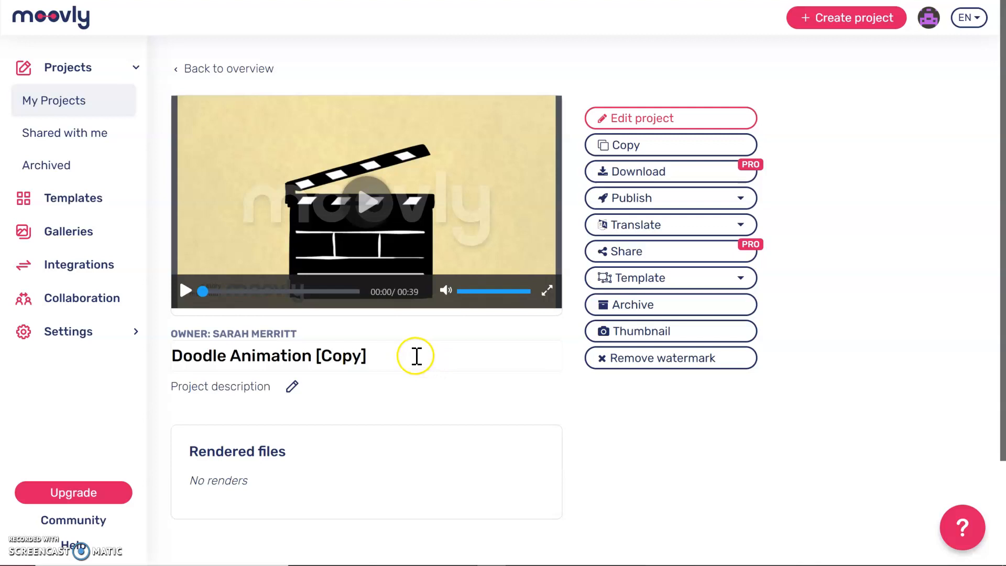
Retitle the project 'Meet Ms. Merritt' and describe it as 'Meet your new school librarian, Ms. Merritt'.
{"action": "left_click_drag", "start_coordinate": [416, 355], "coordinate": [26, 338]}
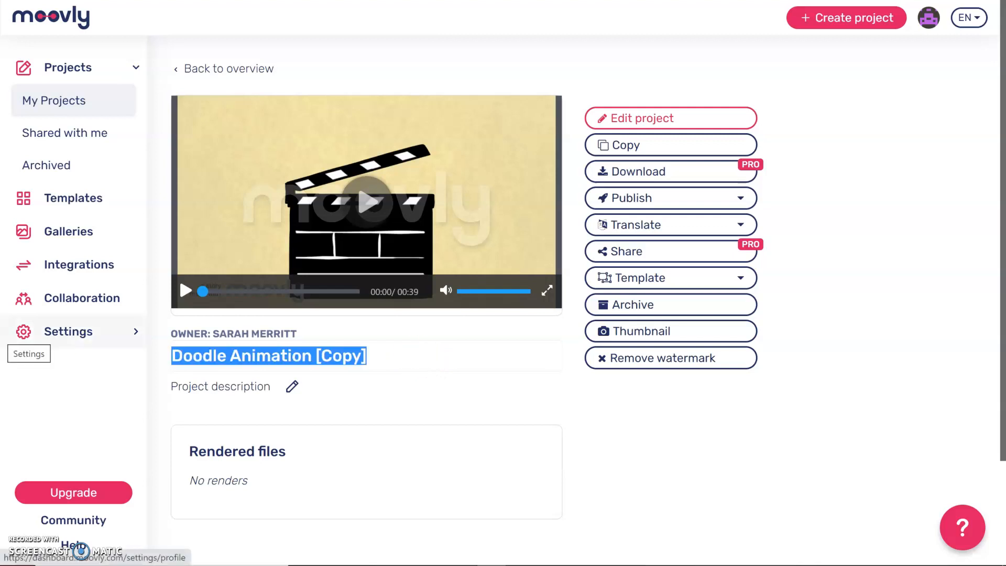
{"action": "type", "text": "Meet Ms. "}
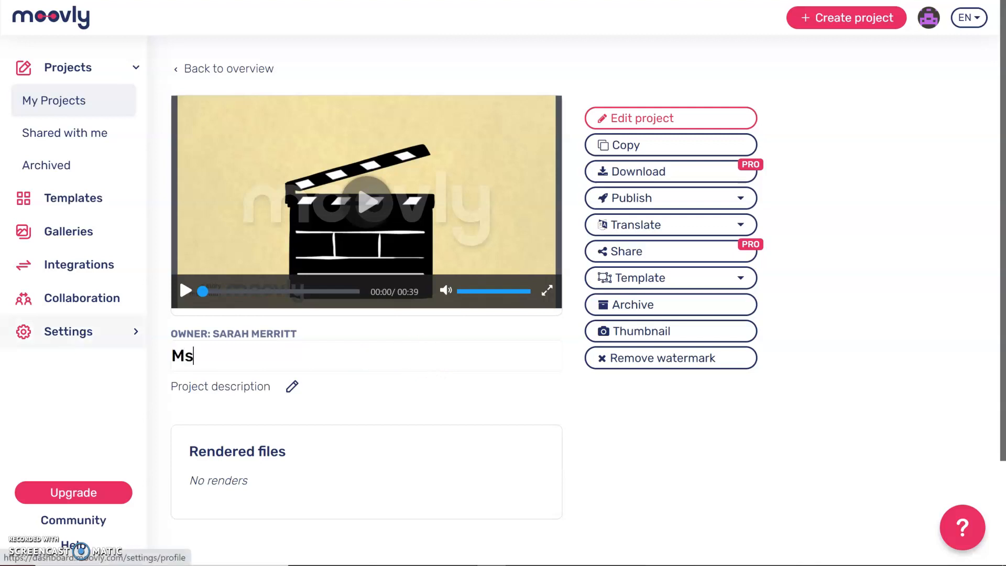
{"action": "type", "text": "Merritt"}
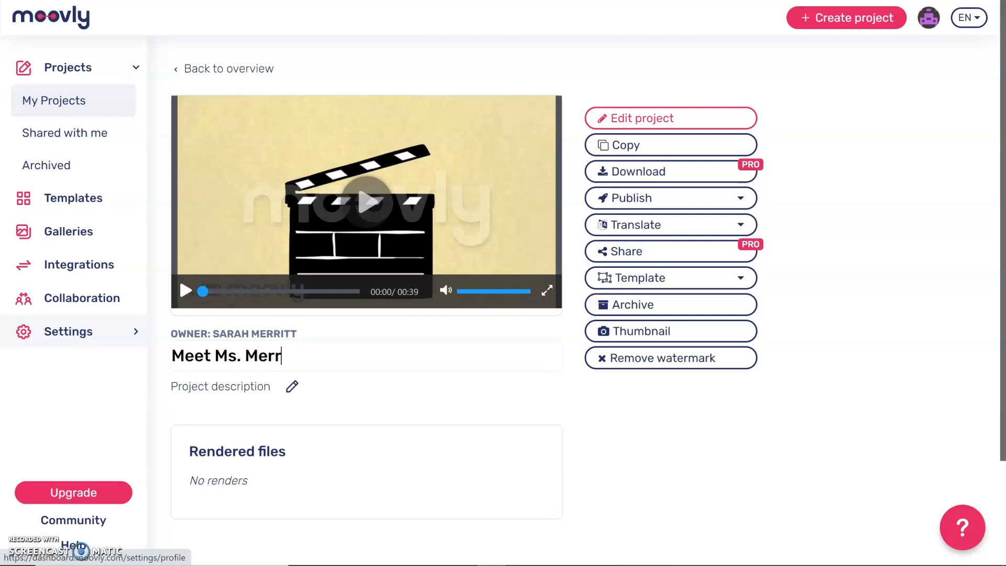
{"action": "left_click", "coordinate": [291, 389]}
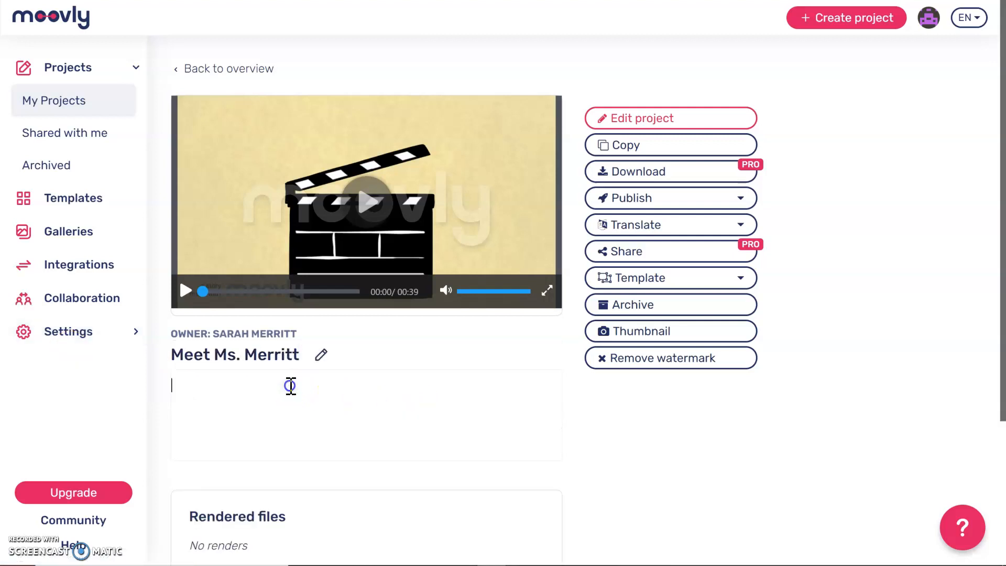
{"action": "type", "text": "Meet your new"}
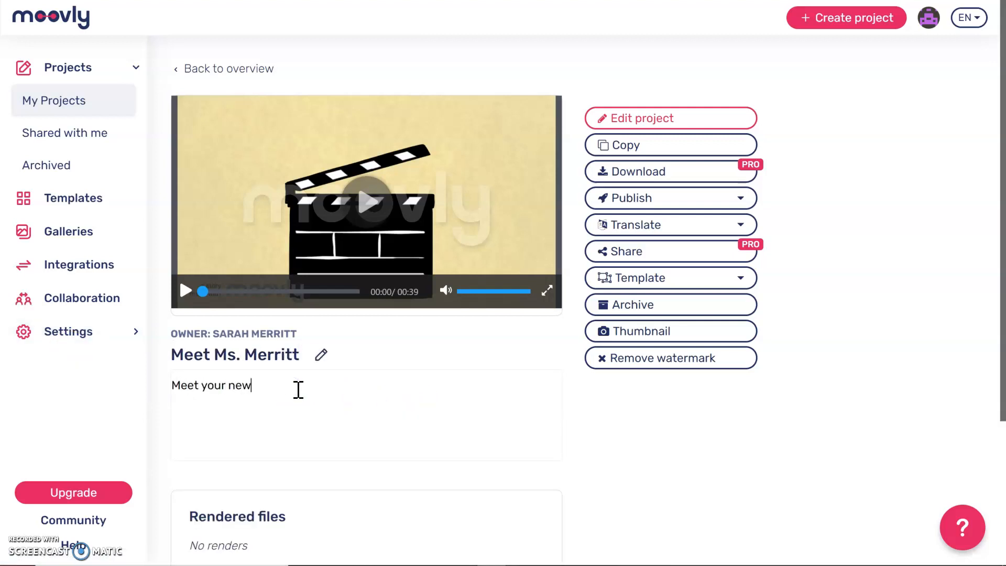
{"action": "type", "text": " school librarian, M"}
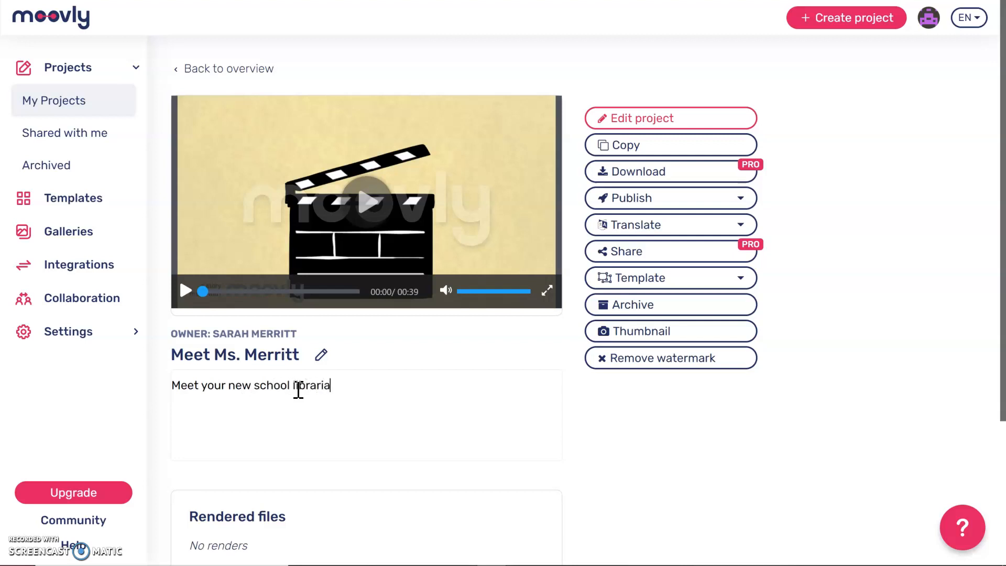
{"action": "type", "text": "s. Merritt"}
{"action": "left_click", "coordinate": [660, 122]}
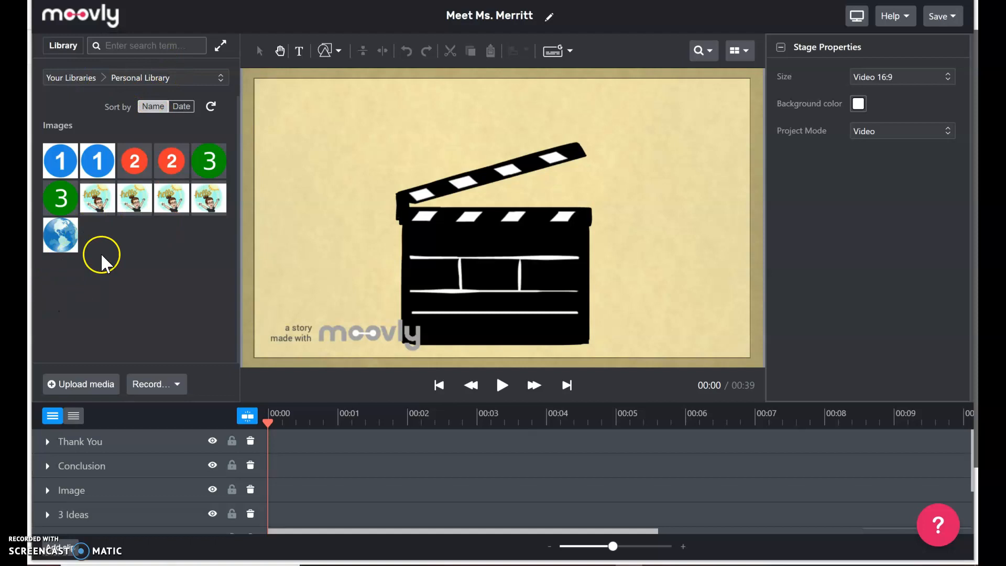
Look through the media library list in the editor and keep Personal Library selected.
{"action": "left_click", "coordinate": [221, 78]}
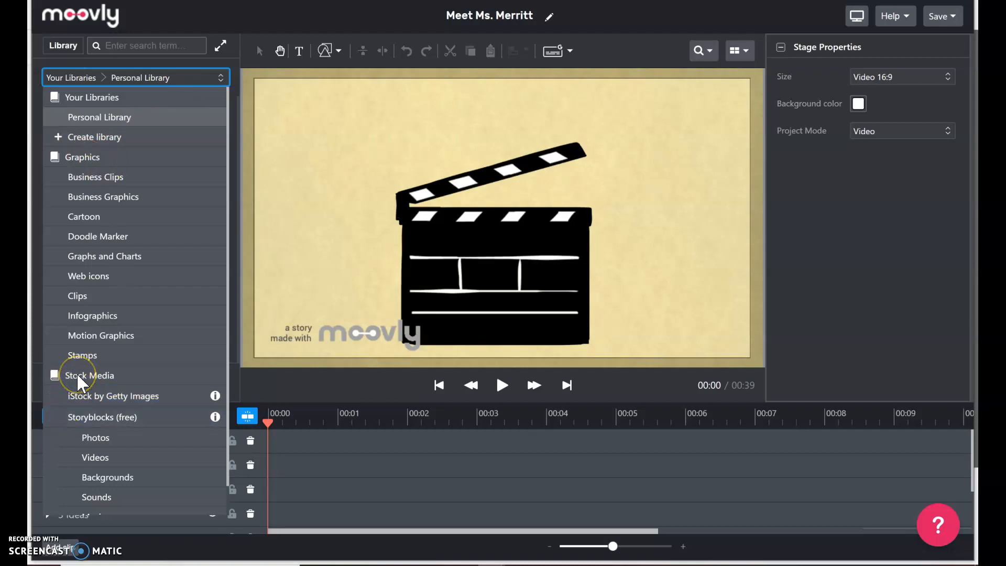
{"action": "scroll", "coordinate": [76, 373], "scroll_direction": "down", "scroll_amount": 1}
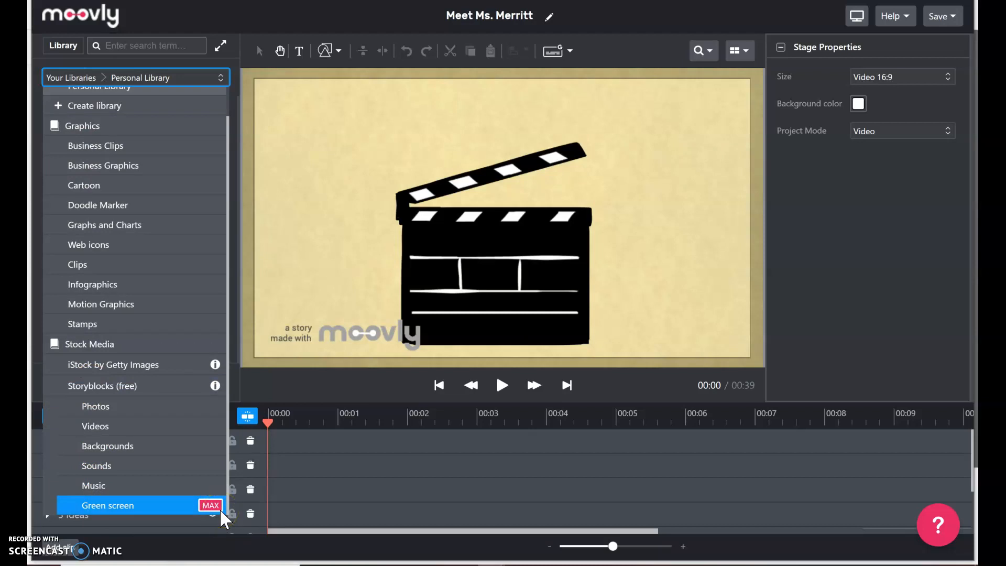
{"action": "left_click", "coordinate": [163, 76]}
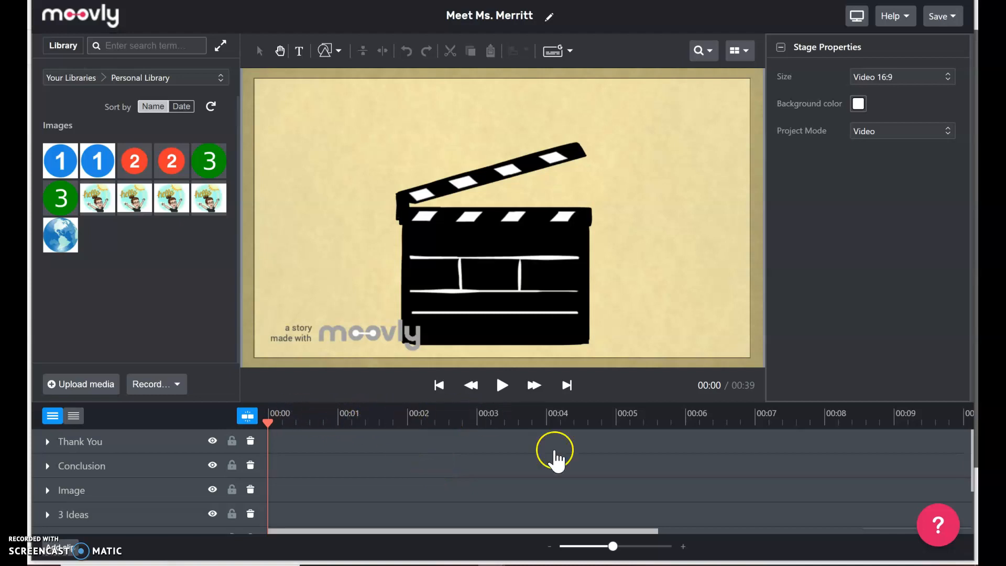
Expand the Introduction scene to show its clapboard, cloudburst, waving-boy, thumbs-up-boy and title clips.
{"action": "scroll", "coordinate": [726, 491], "scroll_direction": "down", "scroll_amount": 1}
{"action": "scroll", "coordinate": [725, 490], "scroll_direction": "down", "scroll_amount": 3}
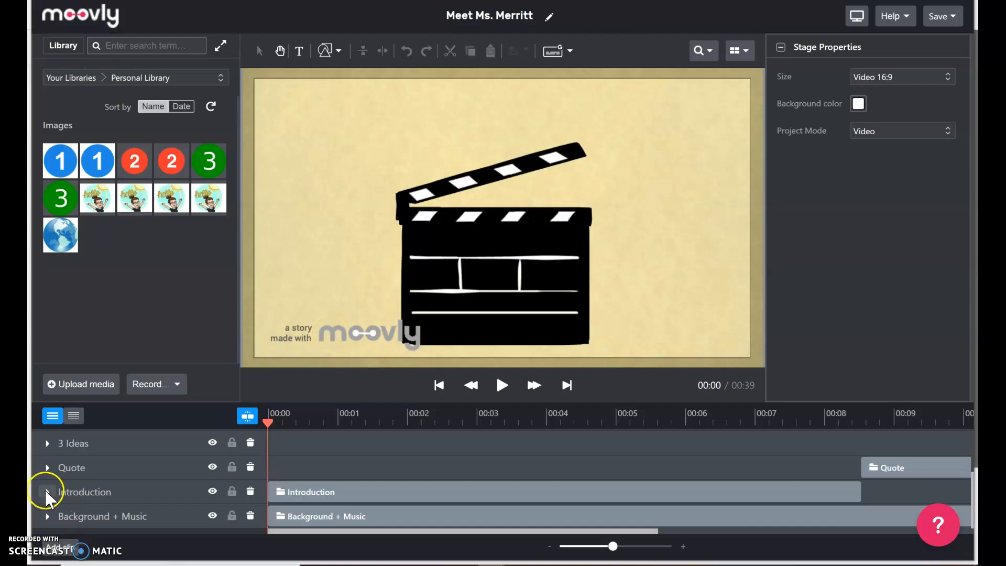
{"action": "left_click", "coordinate": [48, 492]}
{"action": "scroll", "coordinate": [413, 481], "scroll_direction": "down", "scroll_amount": 4}
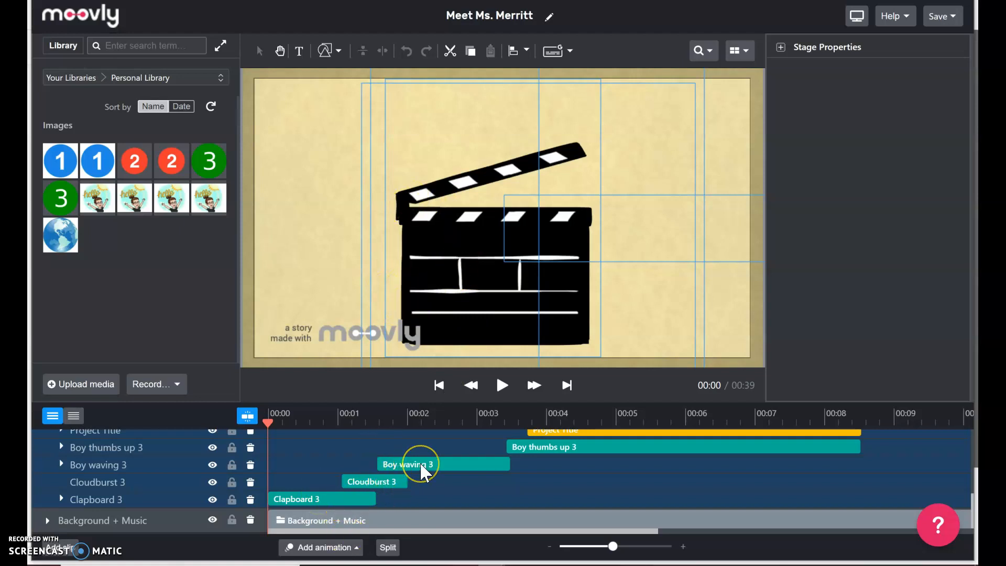
{"action": "left_click", "coordinate": [570, 452]}
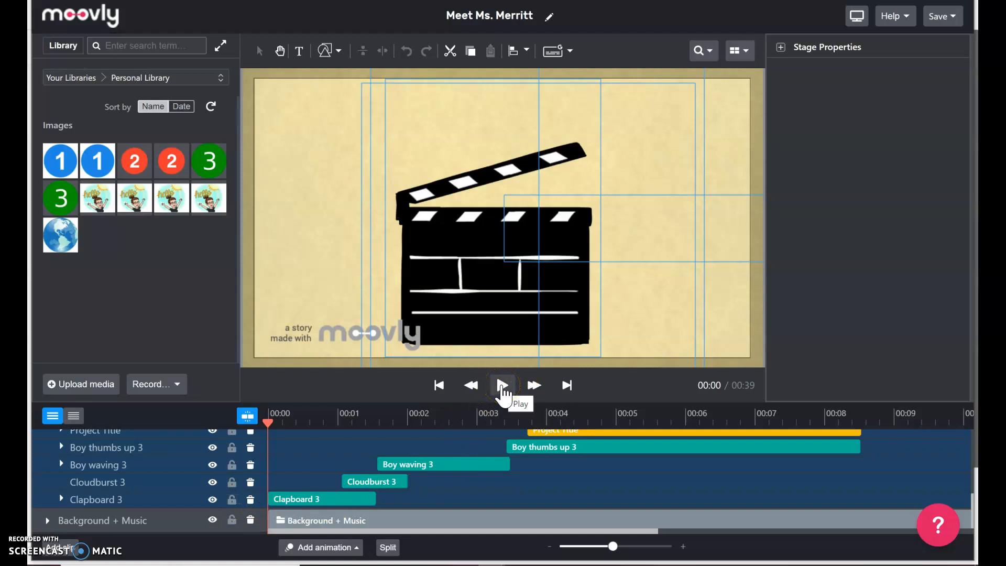
Preview the intro to 00:06 and select the Project Title clip to show its Text Properties.
{"action": "left_click", "coordinate": [502, 387]}
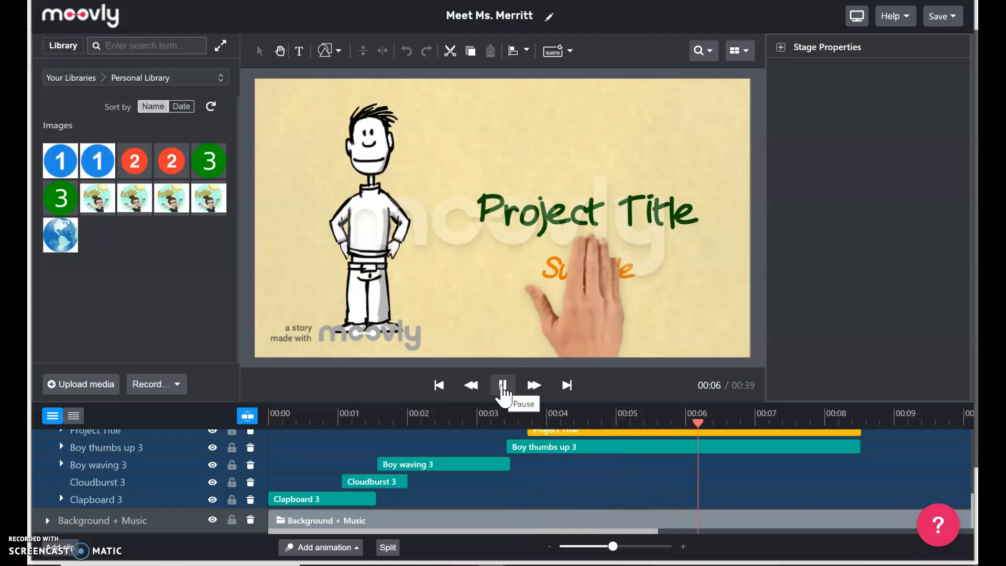
{"action": "left_click", "coordinate": [502, 388]}
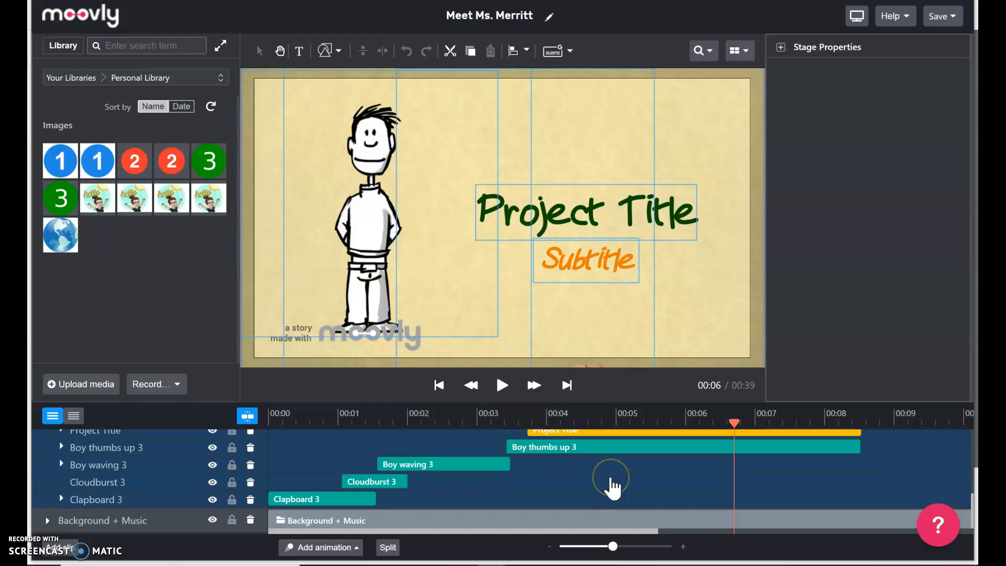
{"action": "scroll", "coordinate": [613, 487], "scroll_direction": "up", "scroll_amount": 1}
{"action": "scroll", "coordinate": [612, 488], "scroll_direction": "up", "scroll_amount": 1}
{"action": "left_click", "coordinate": [553, 458]}
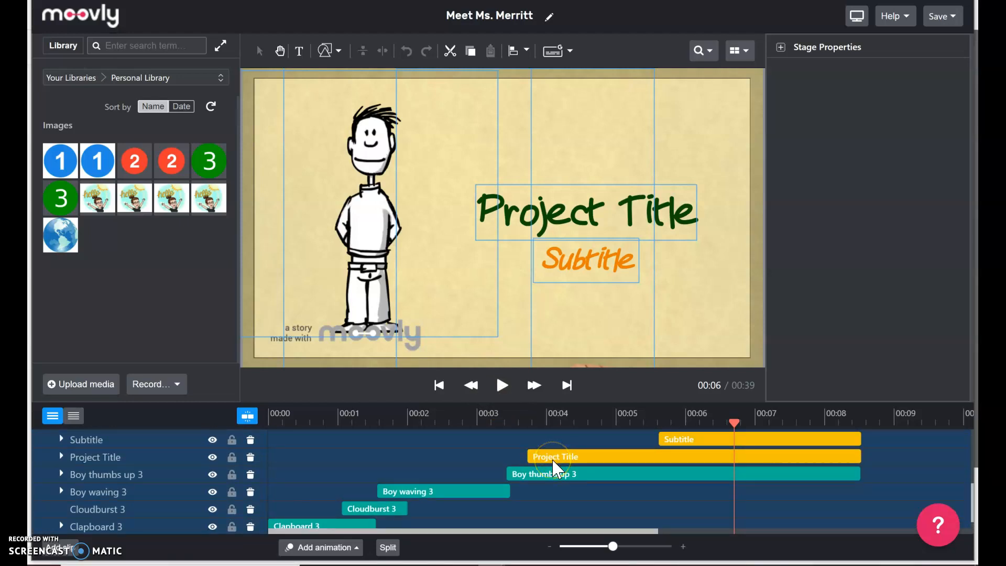
{"action": "left_click", "coordinate": [596, 451]}
{"action": "left_click", "coordinate": [611, 458]}
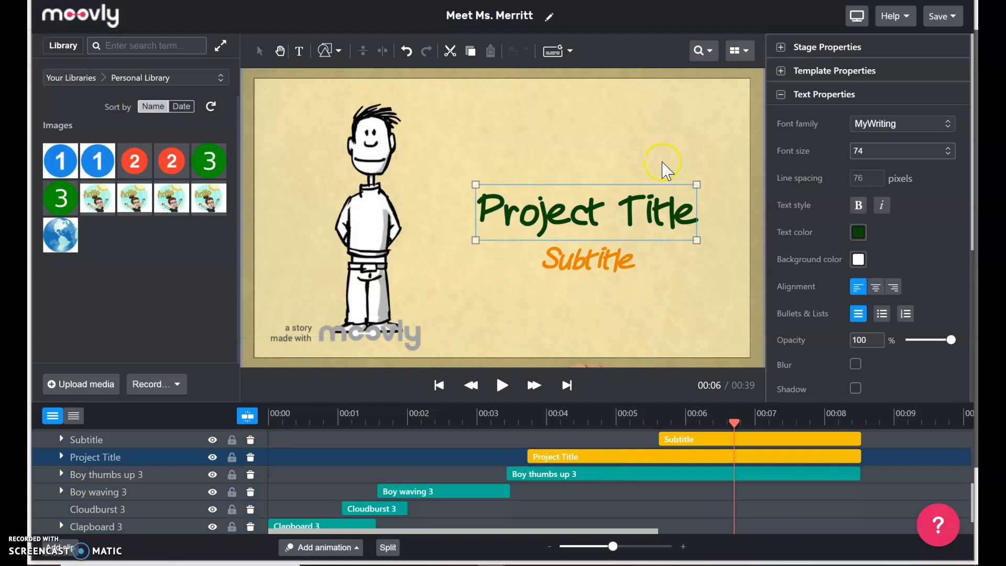
Change the Project Title heading to 'Meet your school librarian.'.
{"action": "double_click", "coordinate": [631, 210]}
{"action": "left_click_drag", "start_coordinate": [695, 209], "coordinate": [491, 209]}
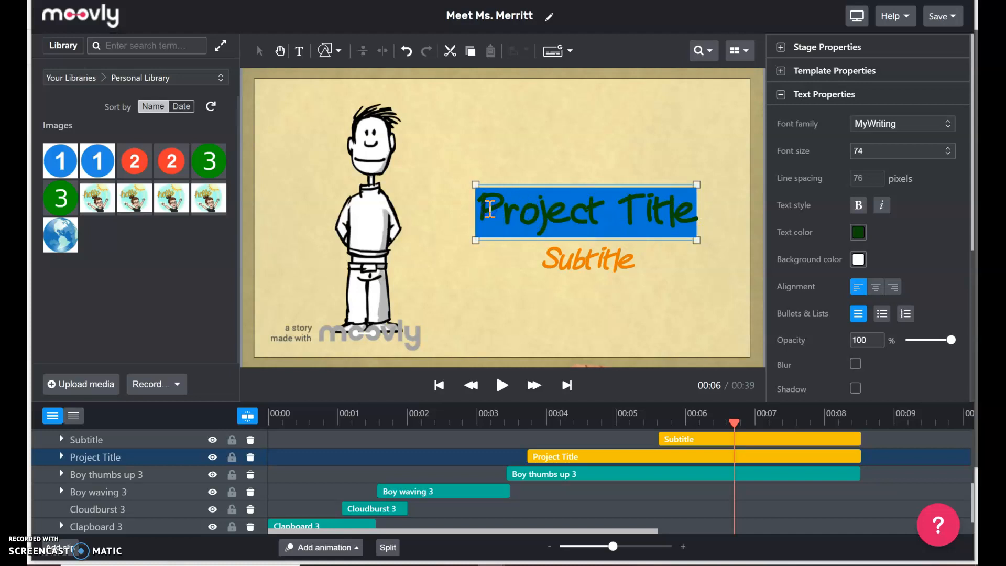
{"action": "type", "text": "M"}
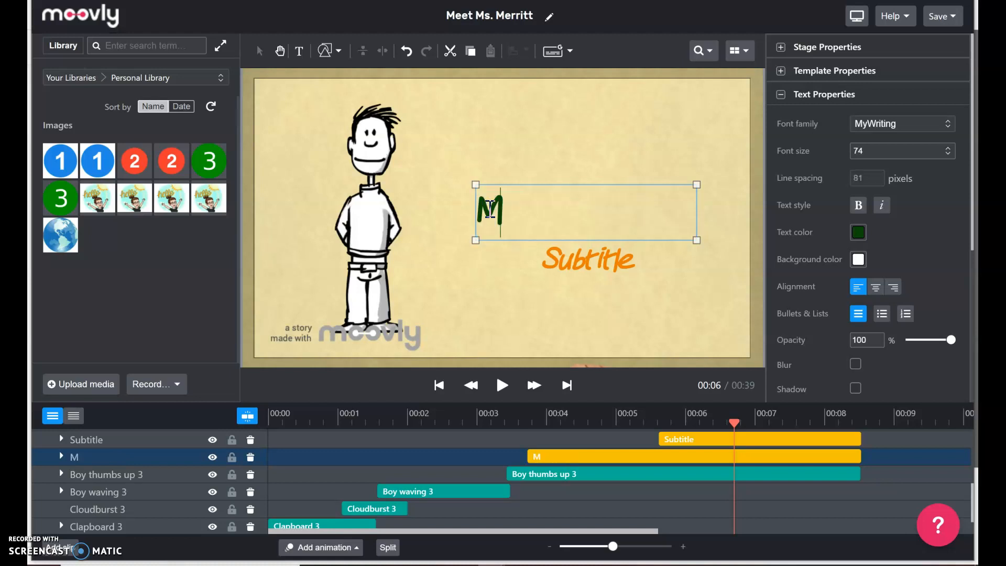
{"action": "type", "text": "eet your school librari,"}
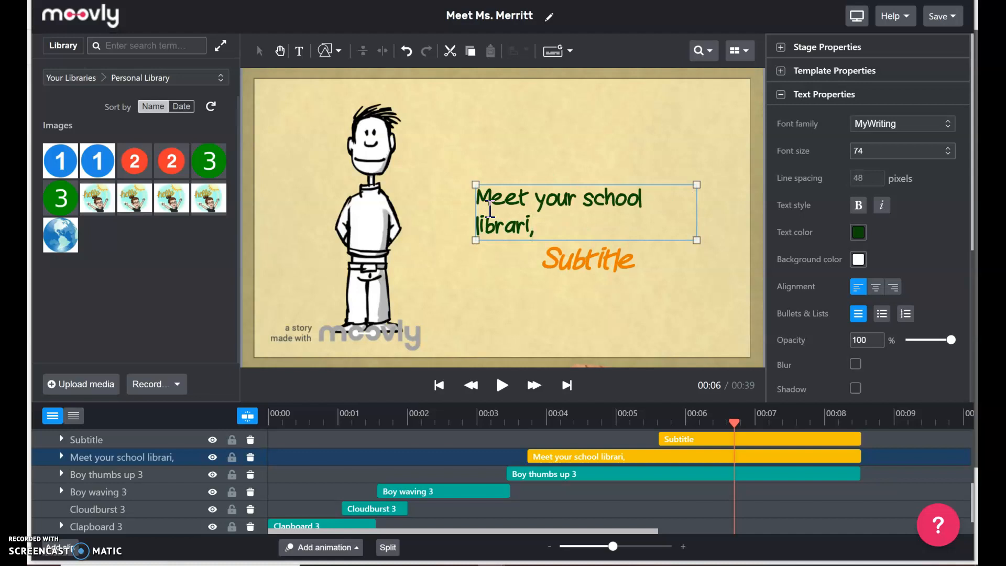
{"action": "type", "text": "an."}
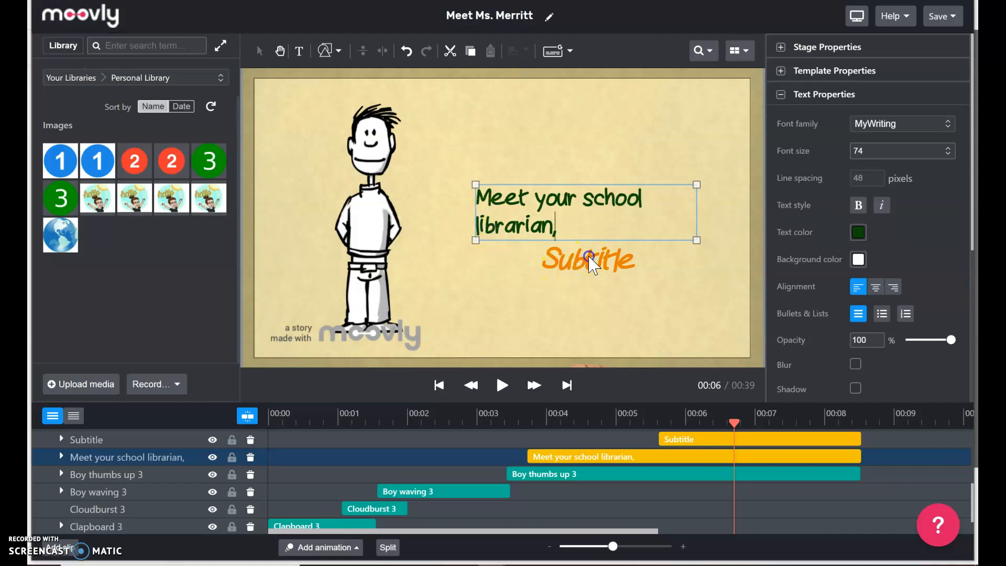
Replace the Subtitle placeholder with the name 'Ms. Merritt'.
{"action": "left_click", "coordinate": [606, 259]}
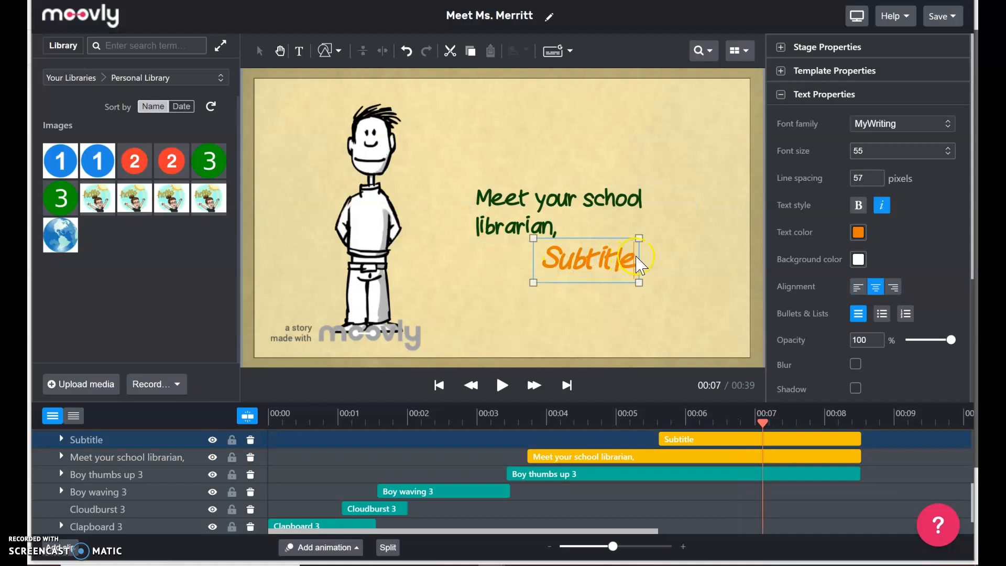
{"action": "left_click_drag", "start_coordinate": [634, 257], "coordinate": [549, 256]}
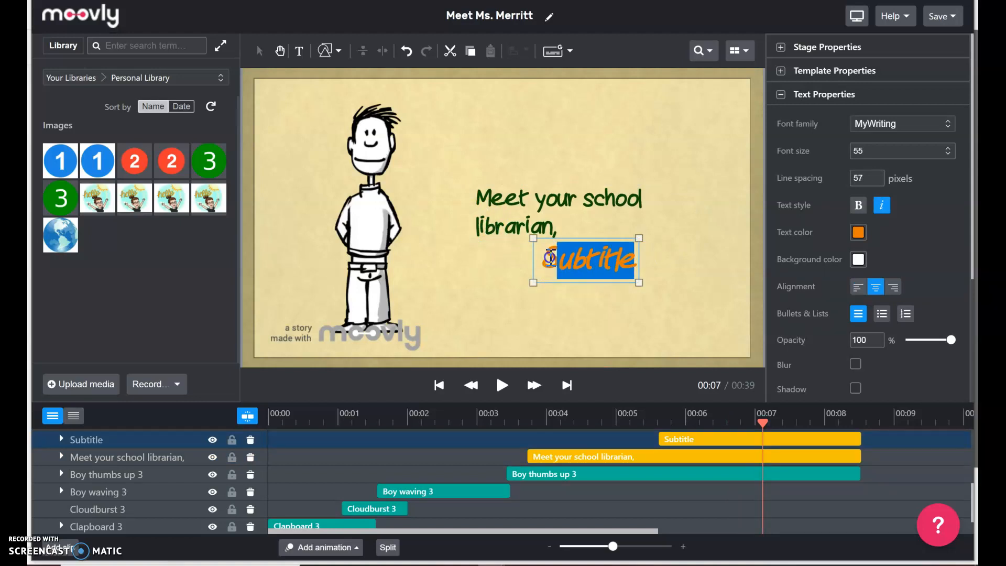
{"action": "key", "text": "BackSpace"}
{"action": "key", "text": "BackSpace"}
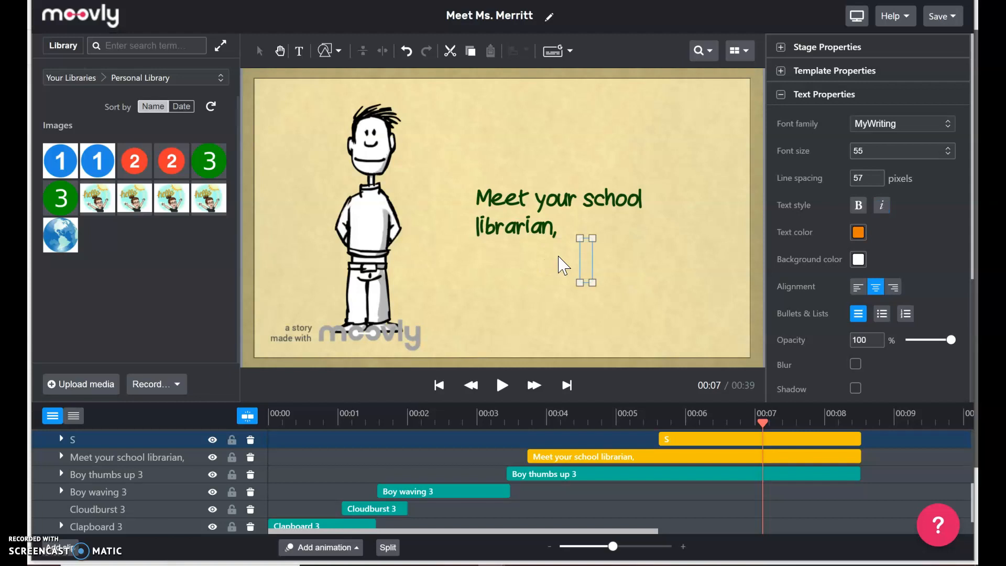
{"action": "type", "text": "Ms."}
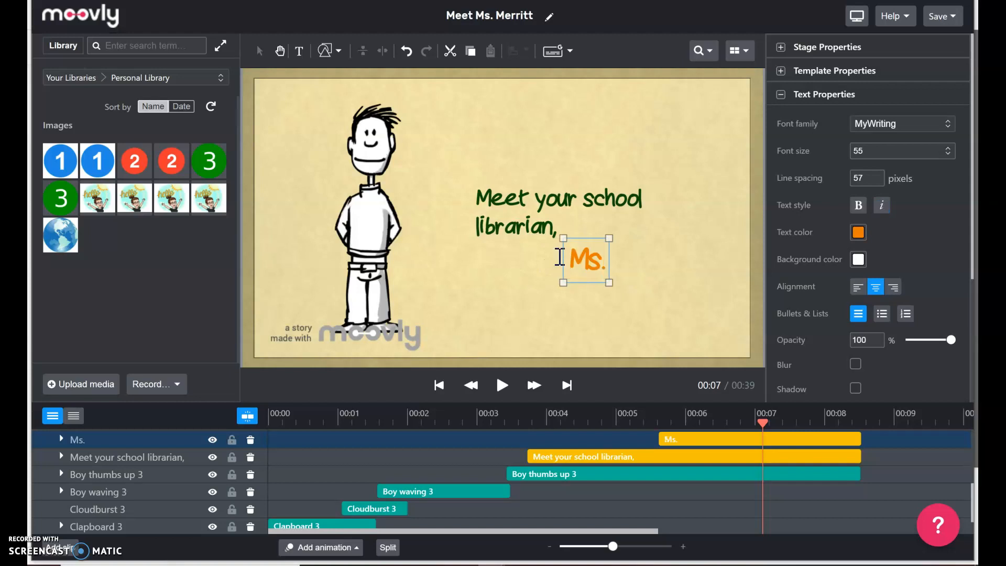
{"action": "type", "text": "Merritt"}
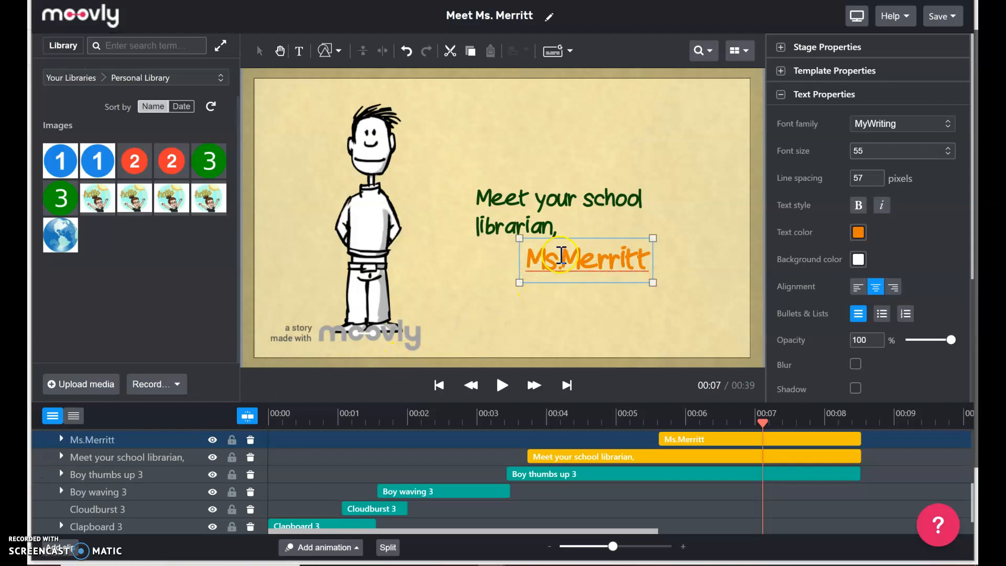
{"action": "left_click", "coordinate": [561, 255]}
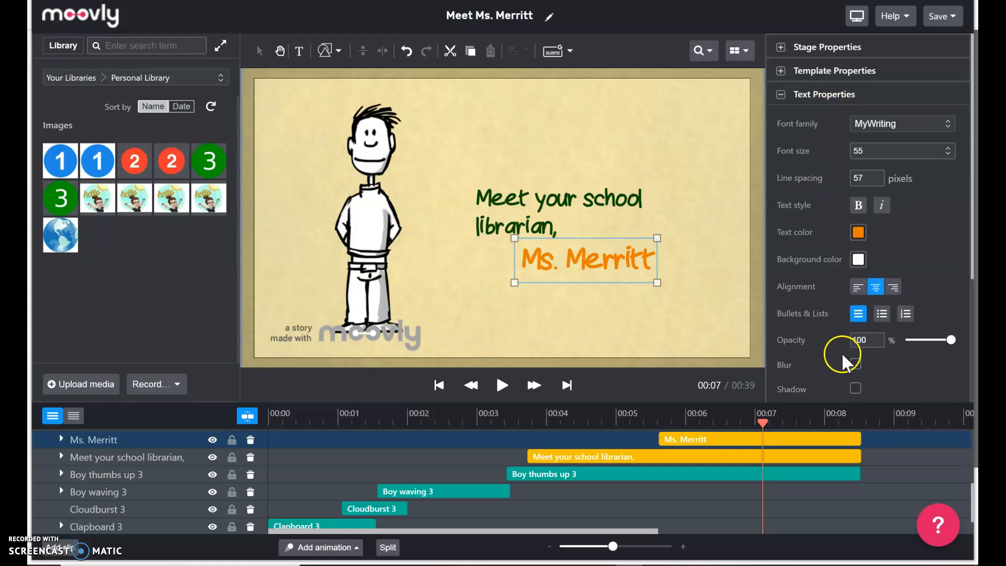
{"action": "left_click", "coordinate": [537, 212]}
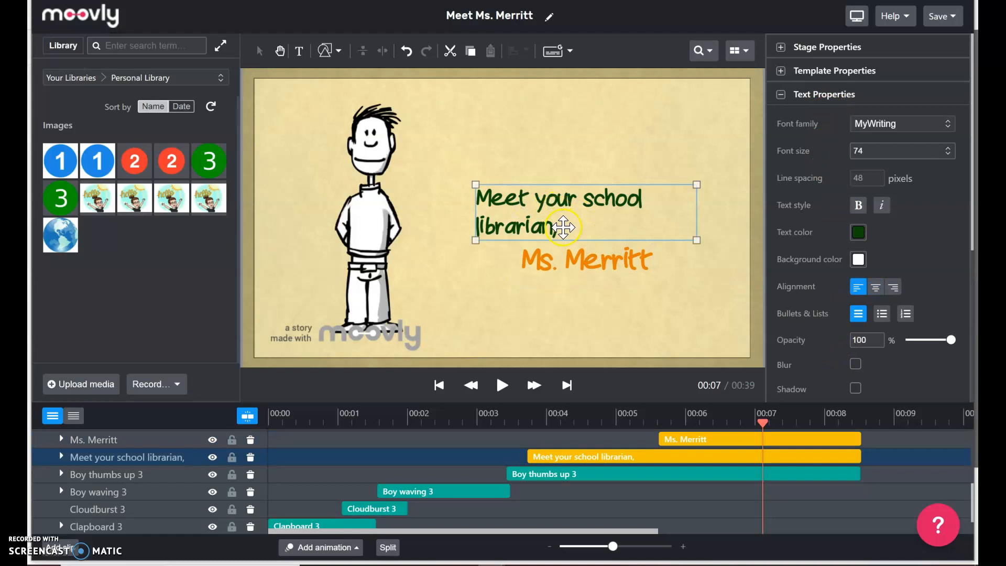
Center-align the 'Meet your school librarian,' heading text.
{"action": "double_click", "coordinate": [543, 223]}
{"action": "left_click_drag", "start_coordinate": [545, 223], "coordinate": [482, 199]}
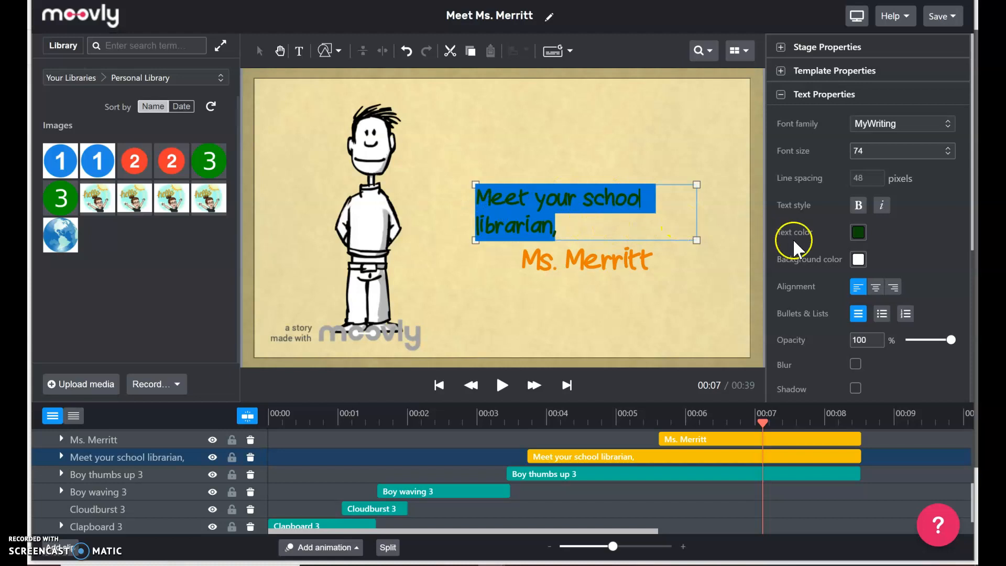
{"action": "left_click", "coordinate": [876, 287]}
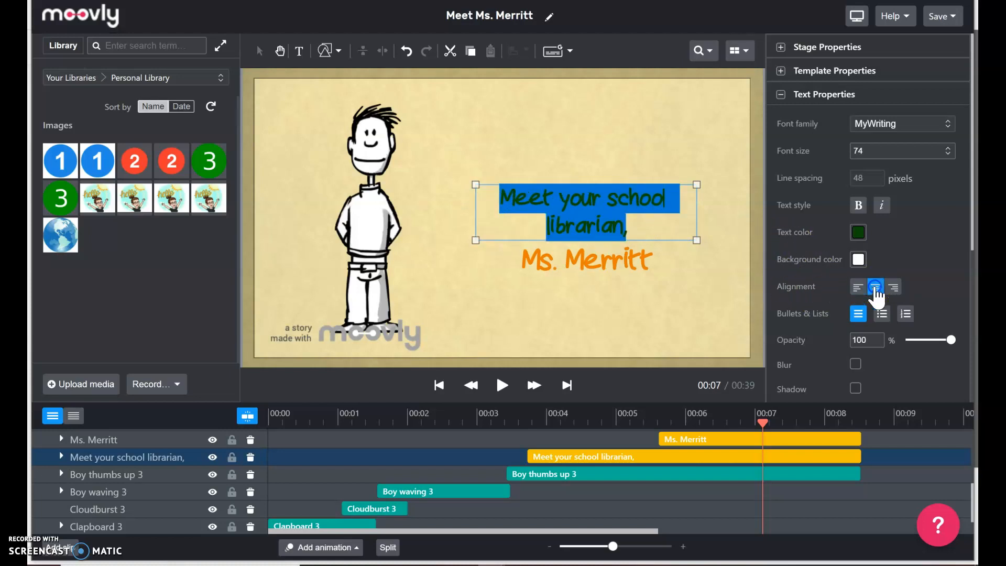
{"action": "left_click", "coordinate": [675, 308]}
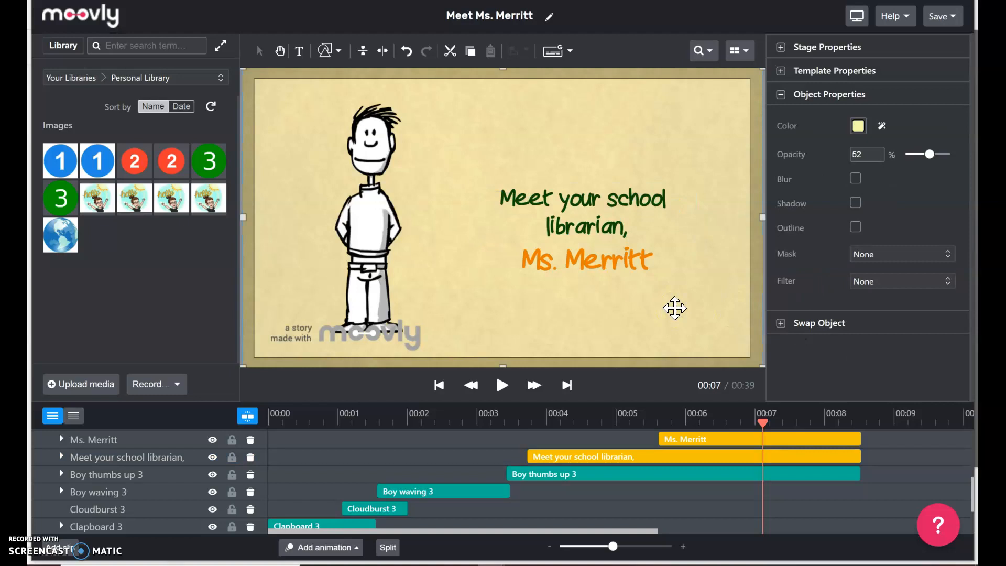
Color the 'Ms. Merritt' name blue (0030EB) instead of orange.
{"action": "left_click", "coordinate": [631, 262]}
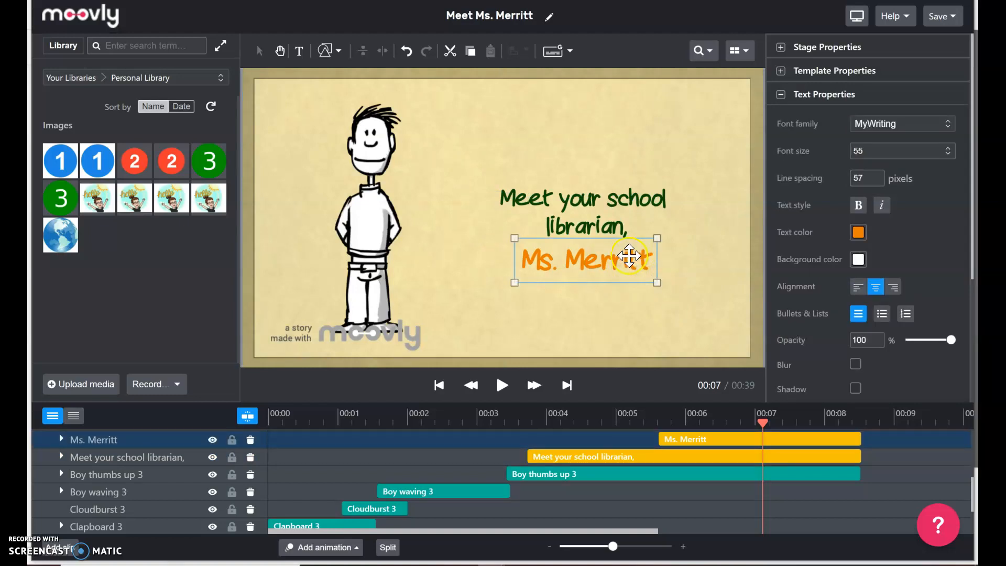
{"action": "double_click", "coordinate": [631, 259]}
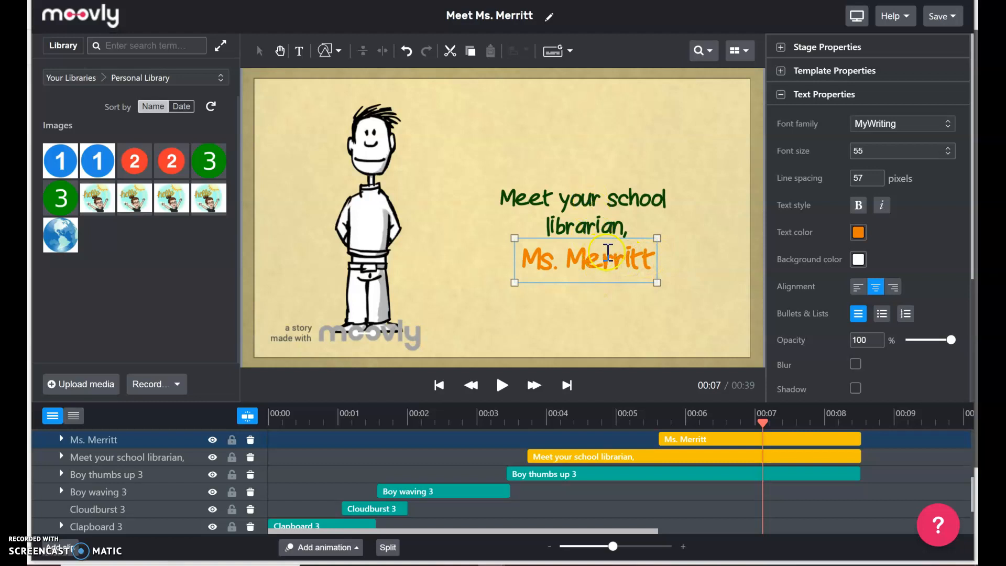
{"action": "left_click_drag", "start_coordinate": [658, 260], "coordinate": [531, 264]}
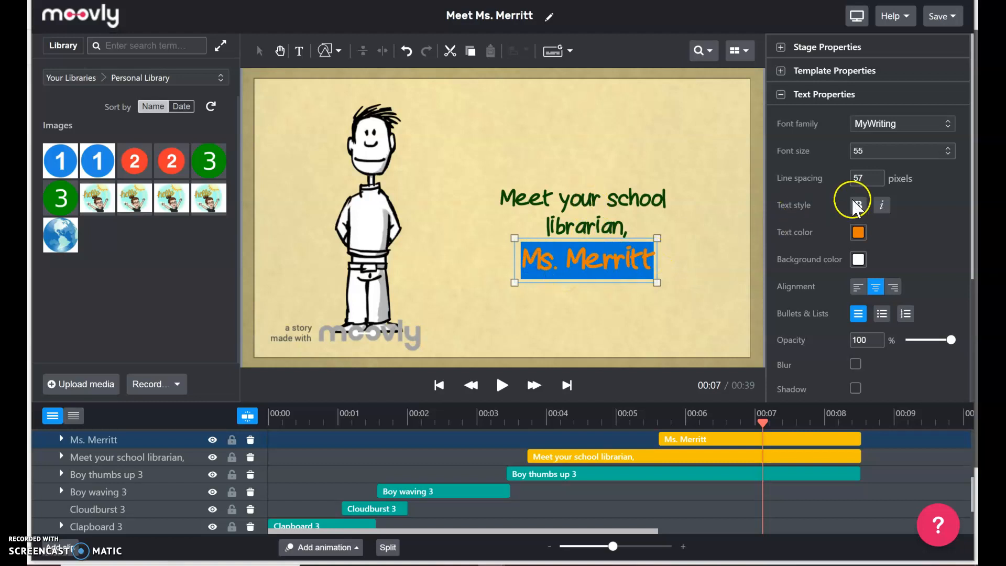
{"action": "left_click", "coordinate": [859, 234]}
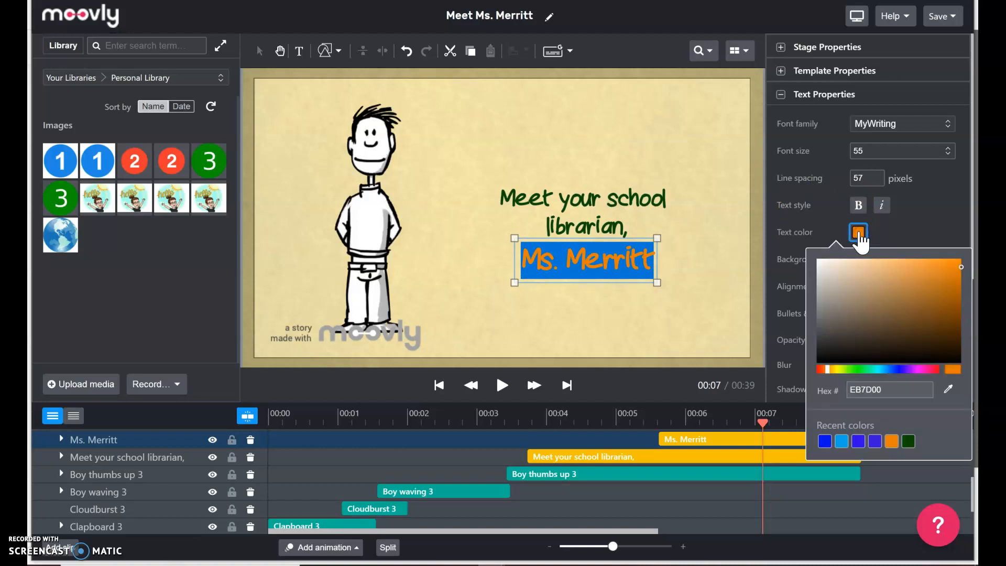
{"action": "left_click", "coordinate": [895, 370]}
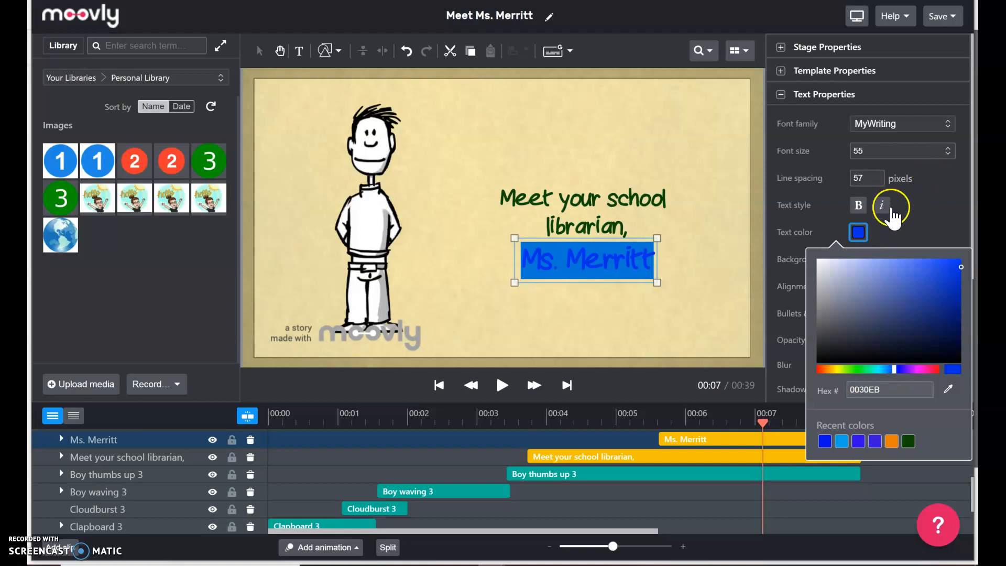
{"action": "left_click", "coordinate": [697, 269]}
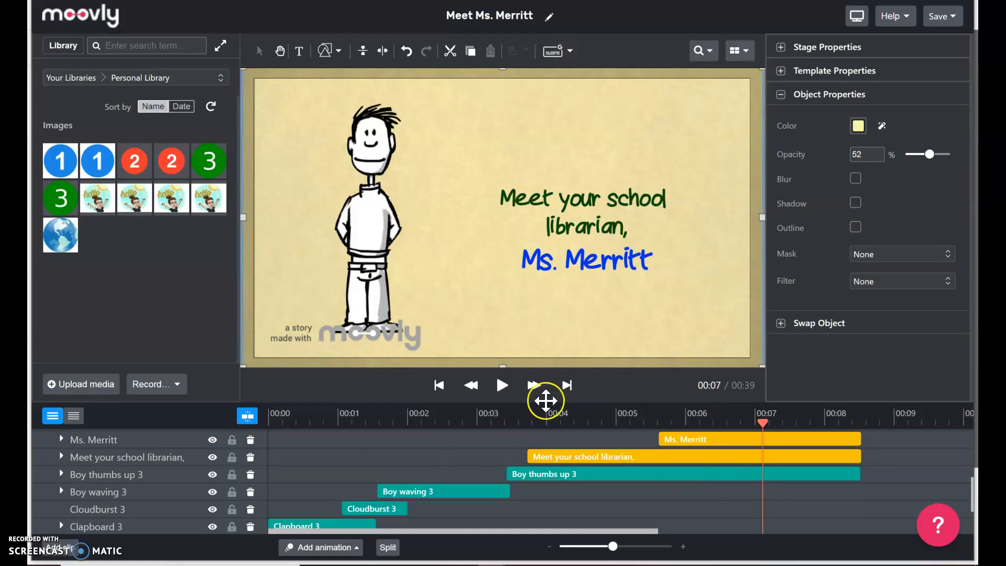
Pause on the quote scene and move the quote placeholder to the top, shrinking its box.
{"action": "left_click", "coordinate": [499, 386]}
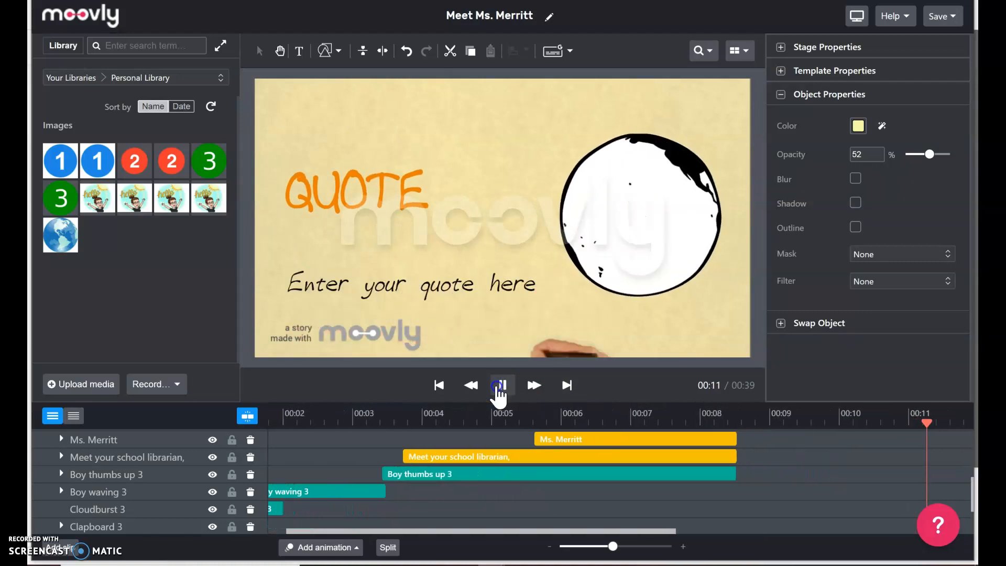
{"action": "left_click", "coordinate": [499, 388]}
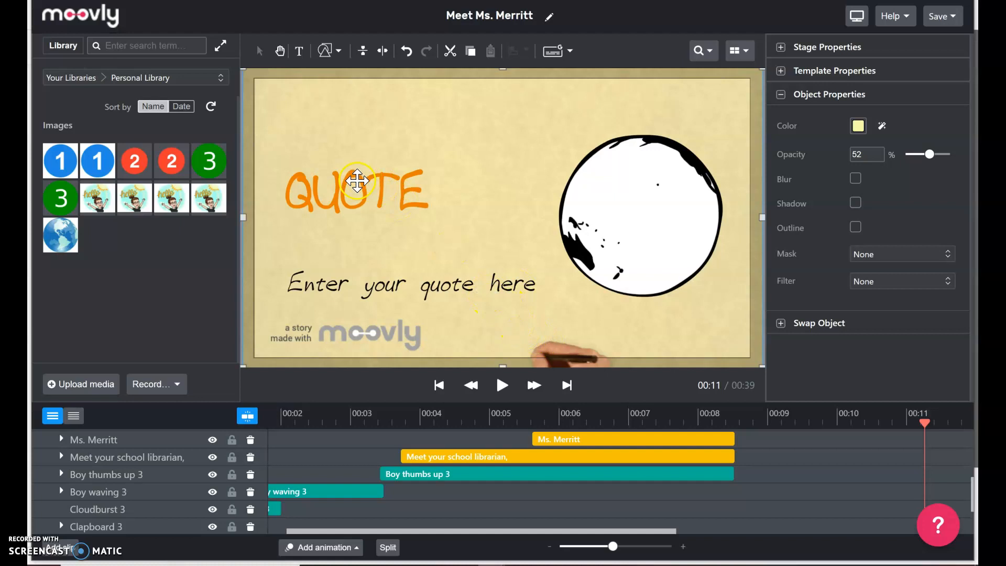
{"action": "left_click_drag", "start_coordinate": [459, 294], "coordinate": [446, 172]}
{"action": "left_click", "coordinate": [357, 206]}
{"action": "left_click", "coordinate": [326, 204]}
{"action": "mouse_move", "coordinate": [412, 208]}
{"action": "left_mouse_down"}
{"action": "mouse_move", "coordinate": [413, 225]}
{"action": "mouse_move", "coordinate": [412, 217]}
{"action": "left_mouse_up"}
{"action": "left_click_drag", "start_coordinate": [277, 215], "coordinate": [292, 194]}
Place the QUOTE heading below the placeholder and fine-tune both boxes' size and position.
{"action": "left_click_drag", "start_coordinate": [301, 203], "coordinate": [293, 277]}
{"action": "left_click", "coordinate": [360, 139]}
{"action": "left_click_drag", "start_coordinate": [330, 187], "coordinate": [272, 223]}
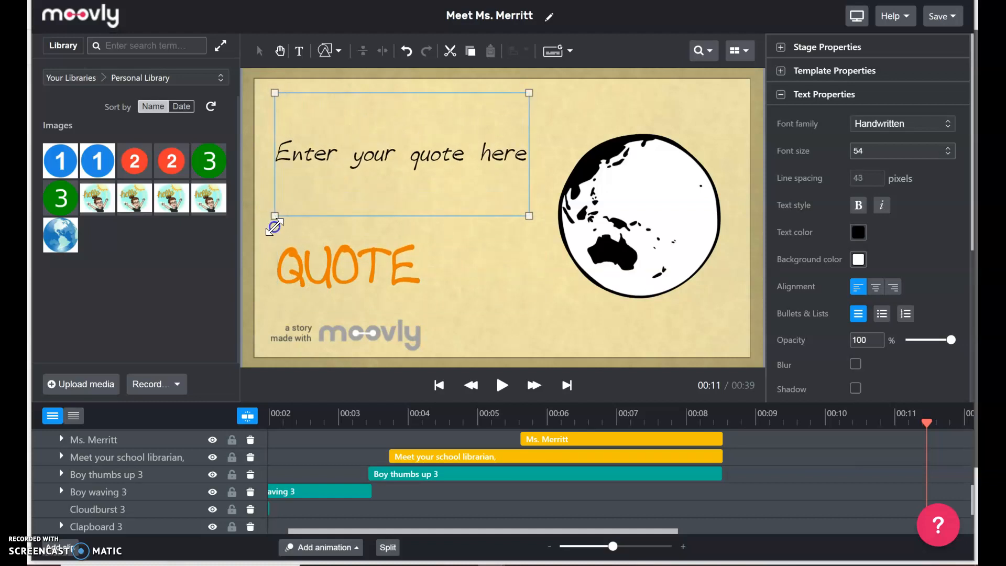
{"action": "left_click", "coordinate": [373, 265]}
{"action": "left_click_drag", "start_coordinate": [373, 265], "coordinate": [412, 253]}
{"action": "left_click", "coordinate": [434, 146]}
{"action": "left_click_drag", "start_coordinate": [435, 154], "coordinate": [436, 159]}
Replace the placeholder with the quote 'If you want to make a difference, get out and go begin it!'.
{"action": "double_click", "coordinate": [435, 159]}
{"action": "key", "text": "BackSpace"}
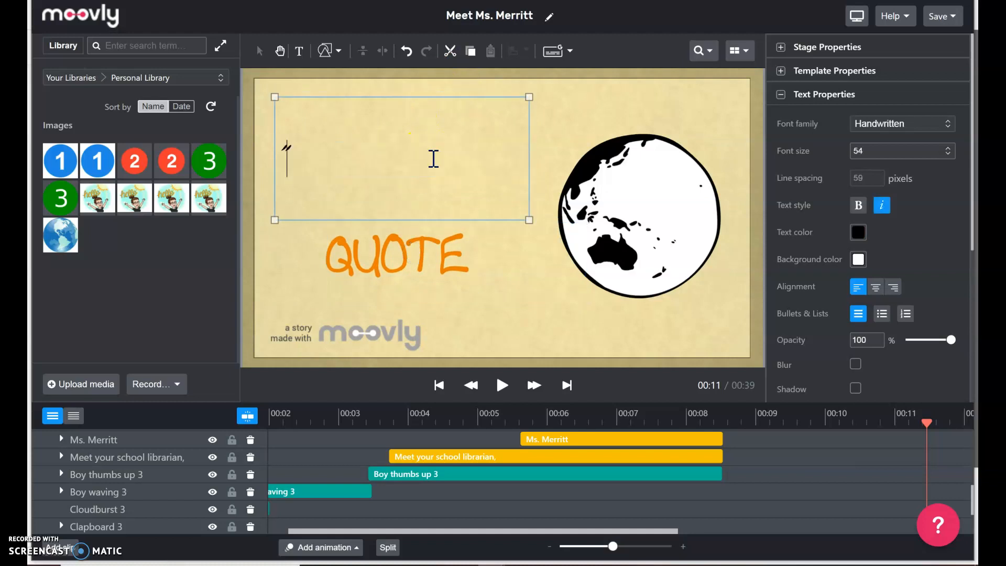
{"action": "type", "text": "\"You "}
{"action": "type", "text": "u want to make a"}
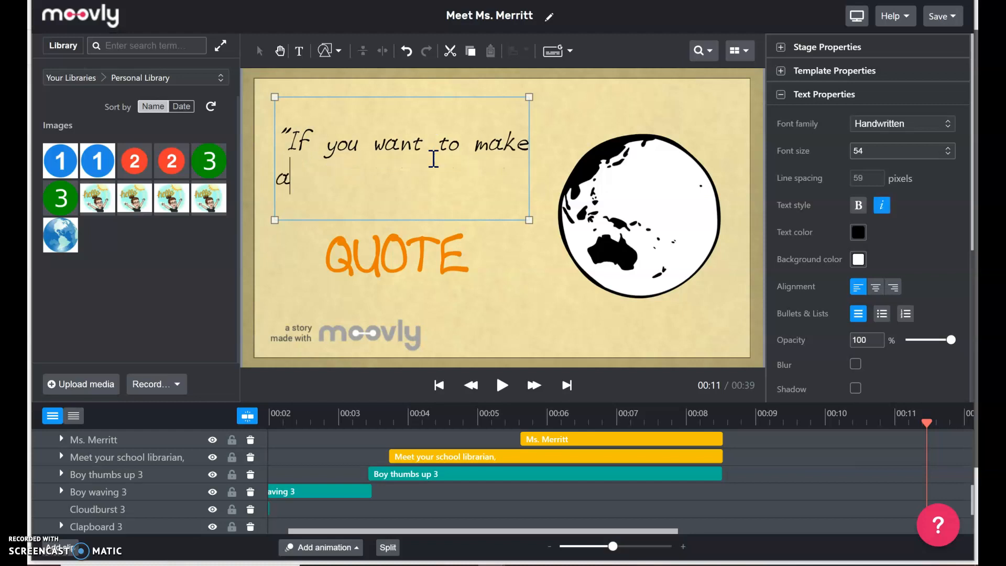
{"action": "type", "text": " difference"}
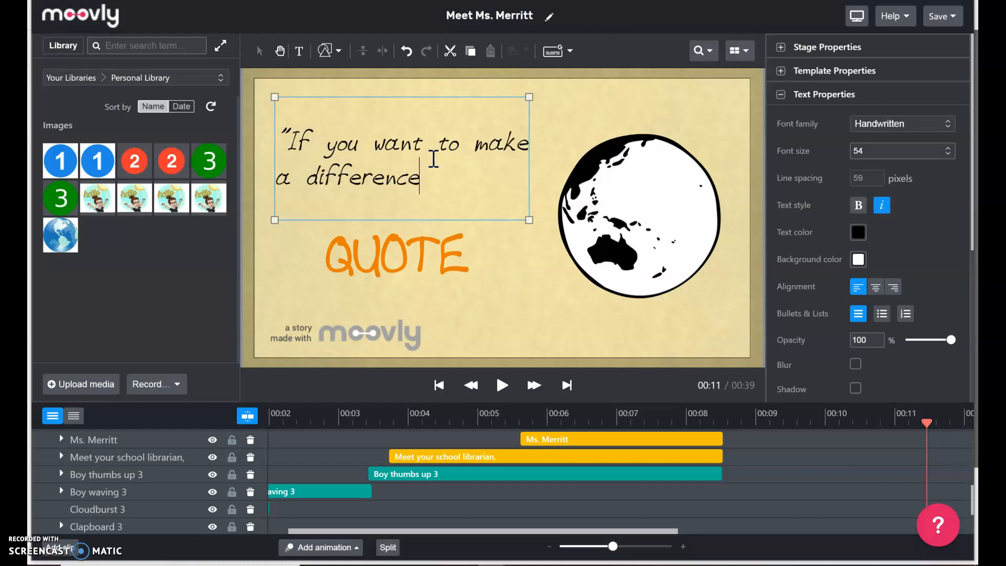
{"action": "type", "text": ", get out a"}
{"action": "type", "text": "nd go begin it!"}
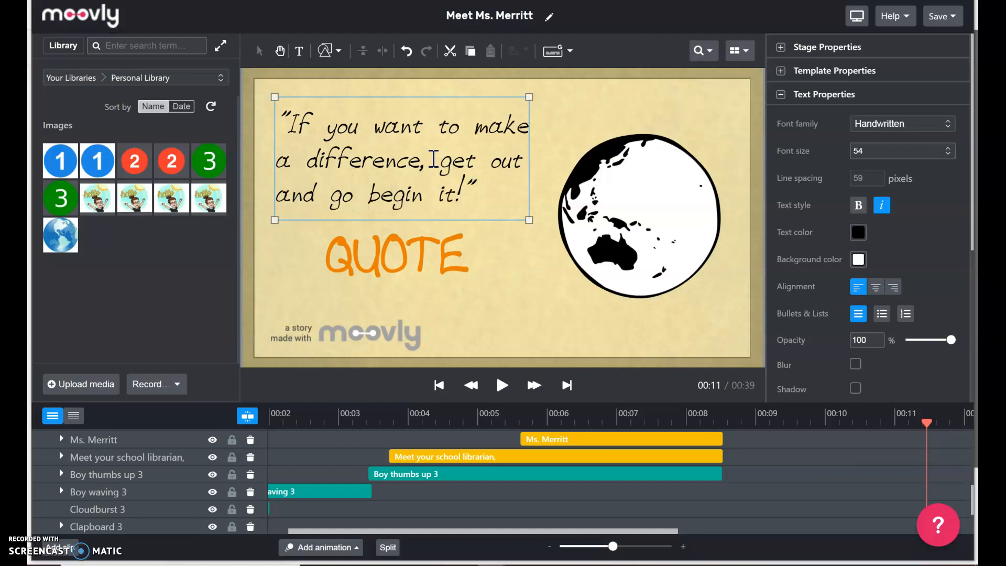
Change the QUOTE heading text to '-Paramore'.
{"action": "left_click", "coordinate": [398, 242]}
{"action": "key", "text": "ctrl+a"}
{"action": "type", "text": "-Para"}
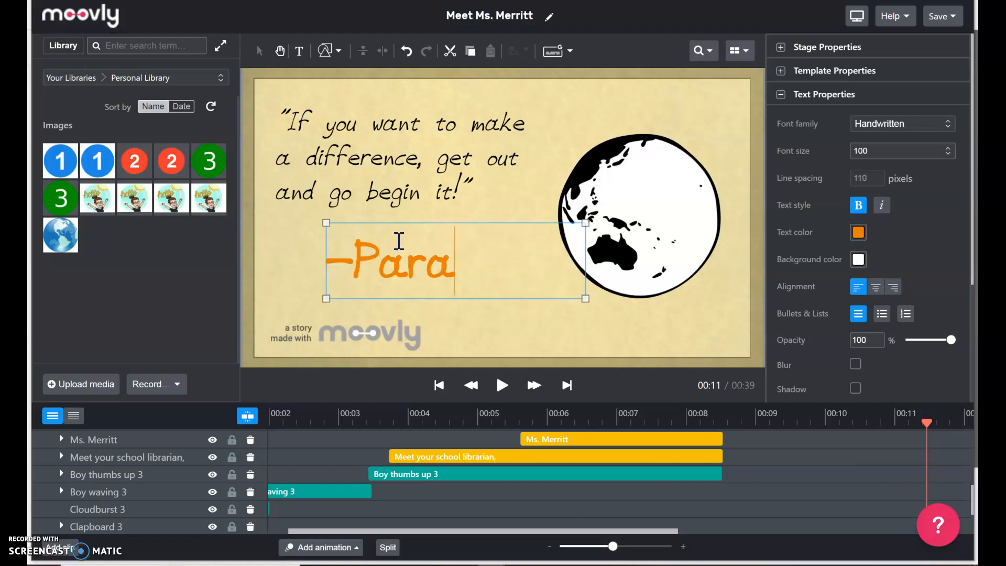
{"action": "type", "text": "more"}
Widen the quote box so it reflows and position '-Paramore' beneath the quote.
{"action": "left_click", "coordinate": [450, 173]}
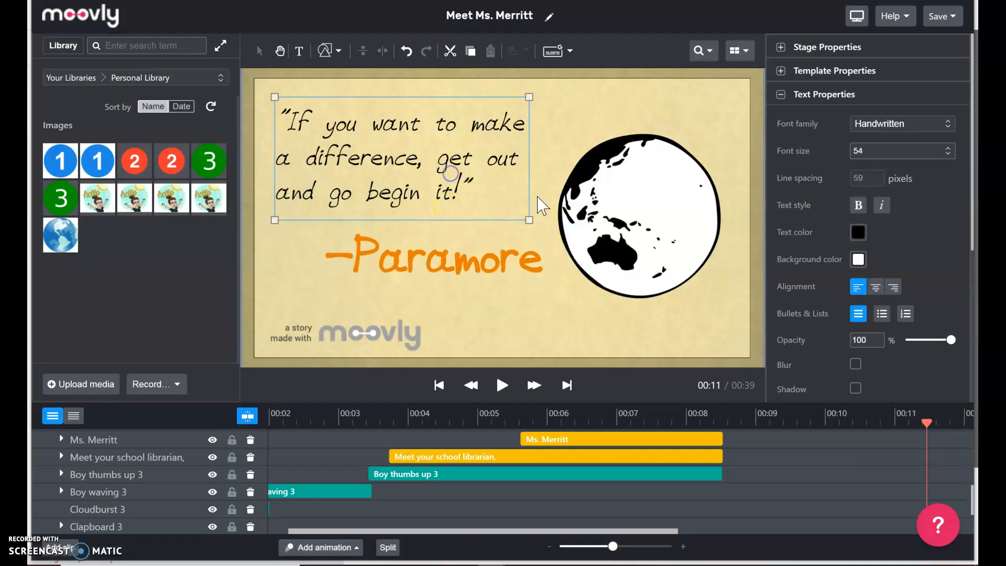
{"action": "left_click_drag", "start_coordinate": [530, 220], "coordinate": [550, 250]}
{"action": "left_click", "coordinate": [465, 276]}
{"action": "left_click_drag", "start_coordinate": [465, 277], "coordinate": [428, 288]}
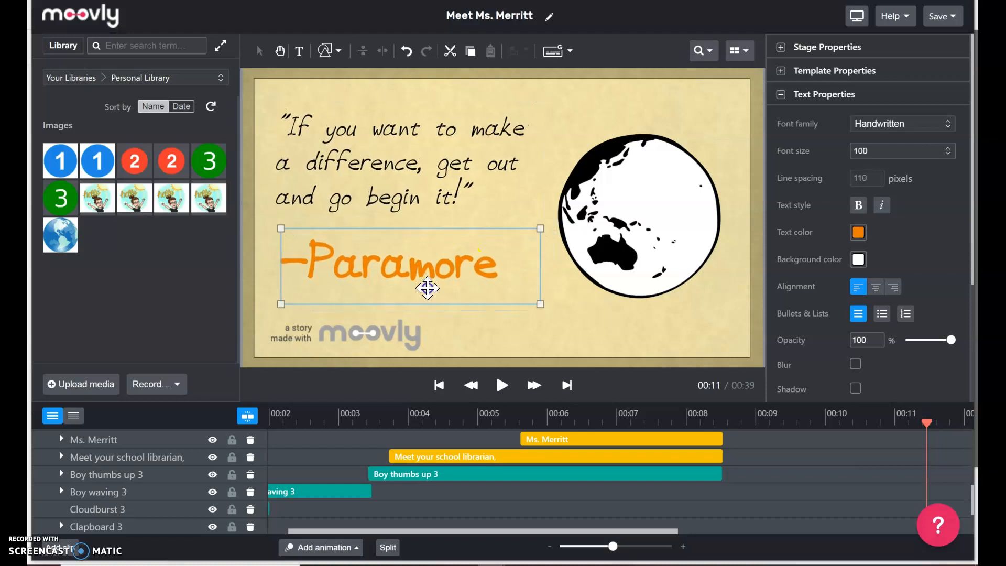
{"action": "left_click_drag", "start_coordinate": [400, 172], "coordinate": [402, 179]}
{"action": "left_click", "coordinate": [436, 313]}
{"action": "left_click", "coordinate": [640, 341]}
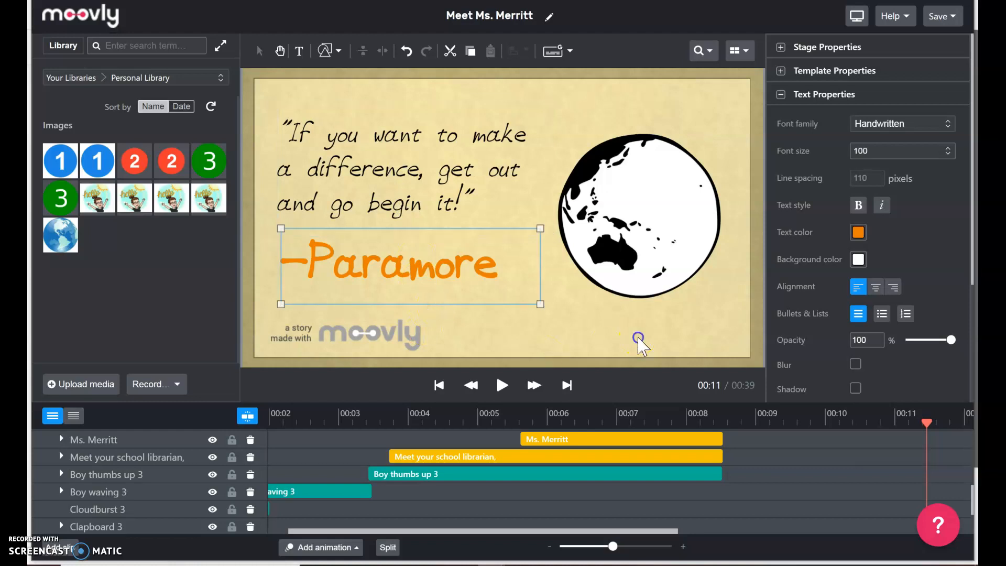
Play the preview and pause at 00:19 on the lightbulb scene with the Idea 1–3 boxes.
{"action": "left_click", "coordinate": [501, 386]}
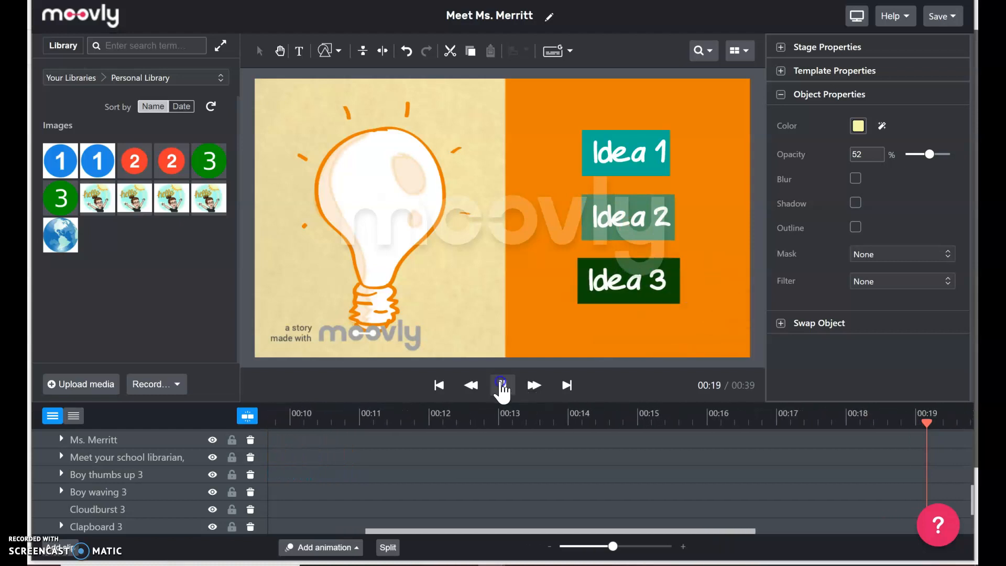
{"action": "left_click", "coordinate": [502, 386]}
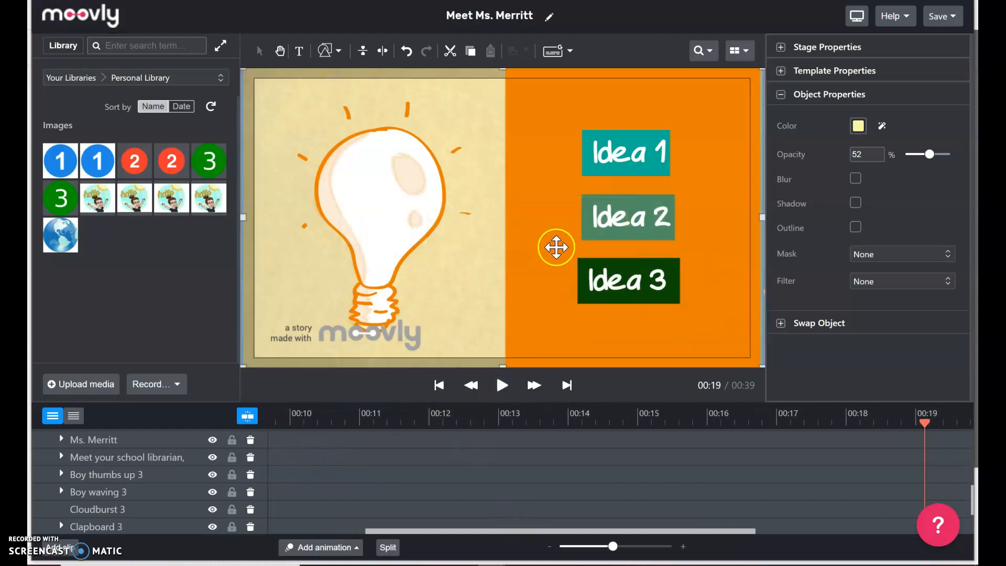
Relabel the Idea 1 box as 'Childhood' and the Idea 2 box as 'College'.
{"action": "left_click", "coordinate": [622, 152]}
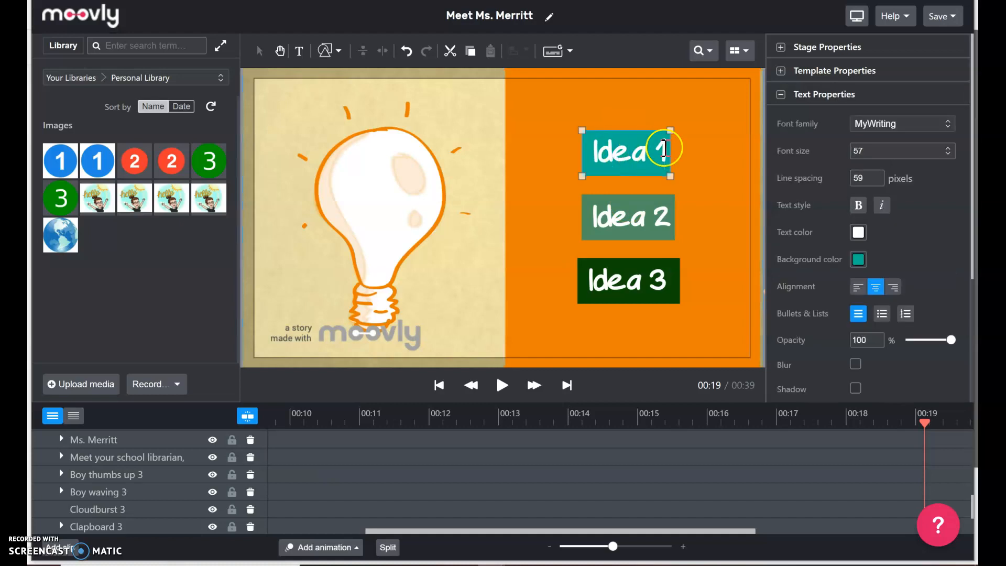
{"action": "left_click_drag", "start_coordinate": [663, 149], "coordinate": [574, 147]}
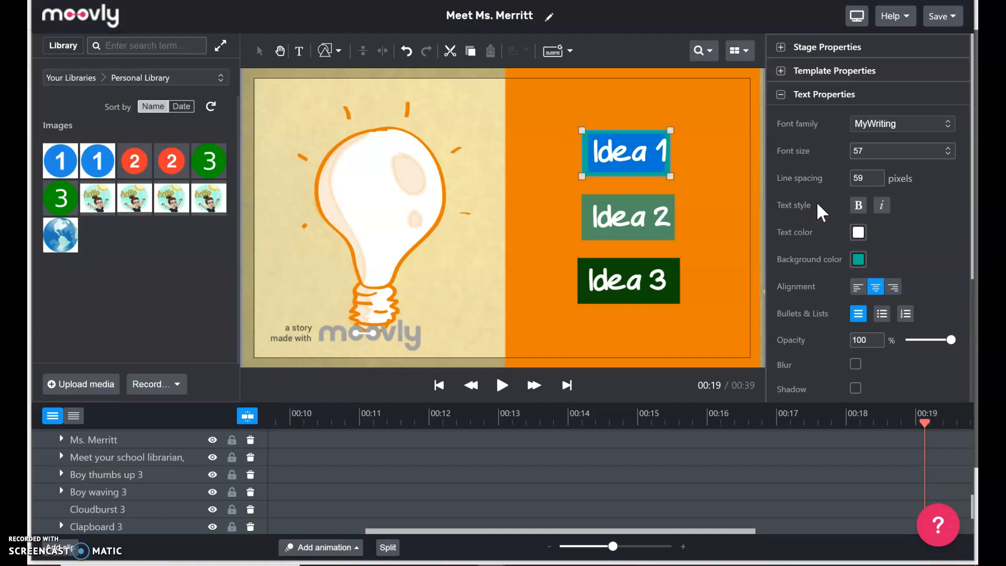
{"action": "type", "text": "Childho"}
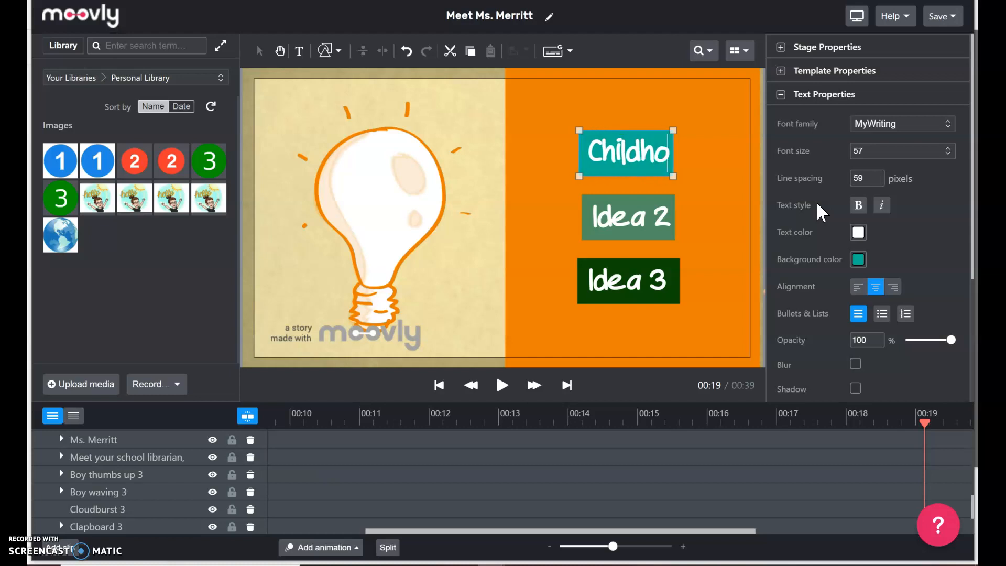
{"action": "type", "text": "od"}
{"action": "left_click", "coordinate": [665, 218]}
{"action": "left_click", "coordinate": [639, 212]}
{"action": "left_click", "coordinate": [637, 210]}
{"action": "triple_click", "coordinate": [636, 212]}
{"action": "type", "text": "College"}
Replace the Idea 3 text with 'Professional Career', fixing a typo along the way.
{"action": "left_click", "coordinate": [634, 285]}
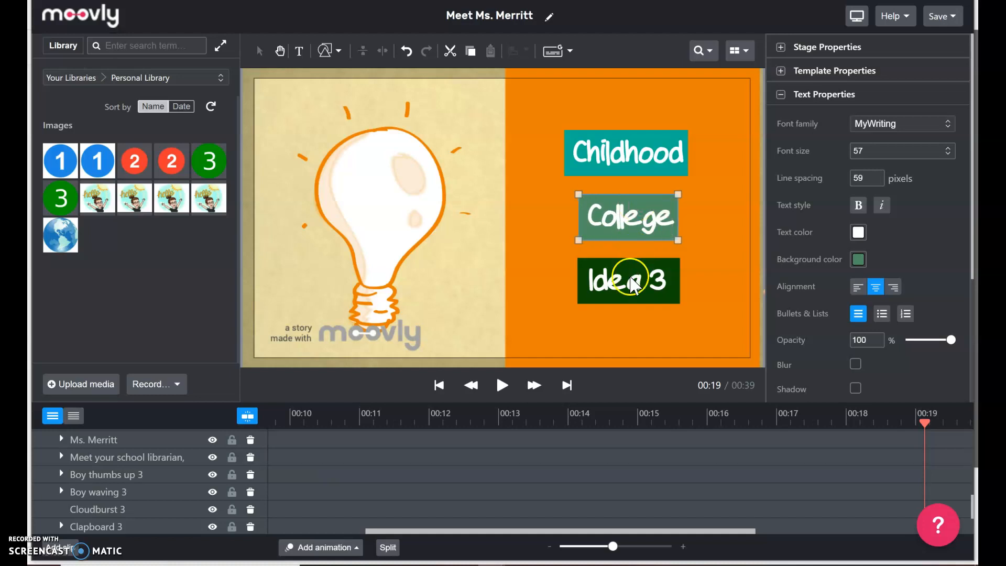
{"action": "double_click", "coordinate": [632, 278]}
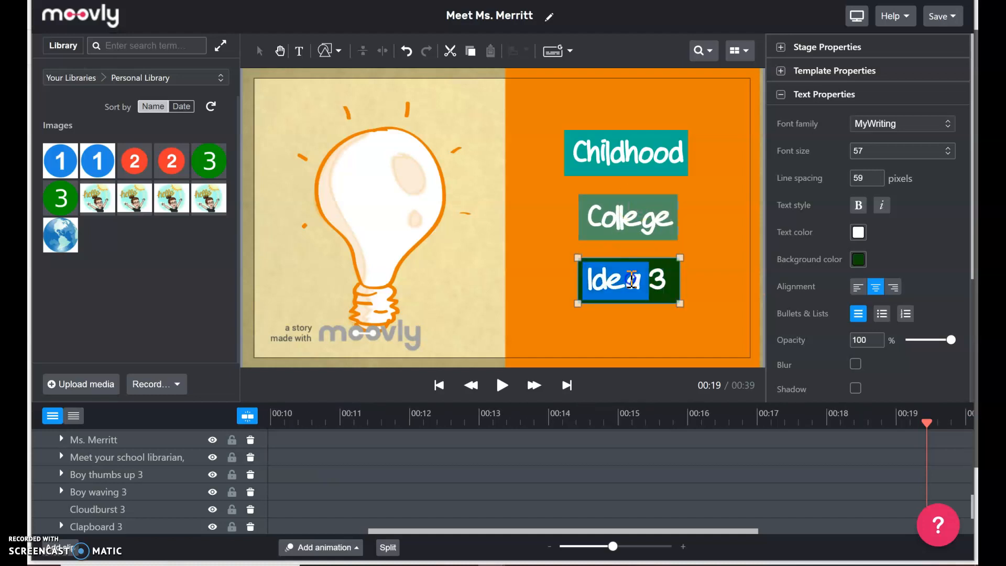
{"action": "left_click", "coordinate": [632, 281]}
{"action": "double_click", "coordinate": [659, 279]}
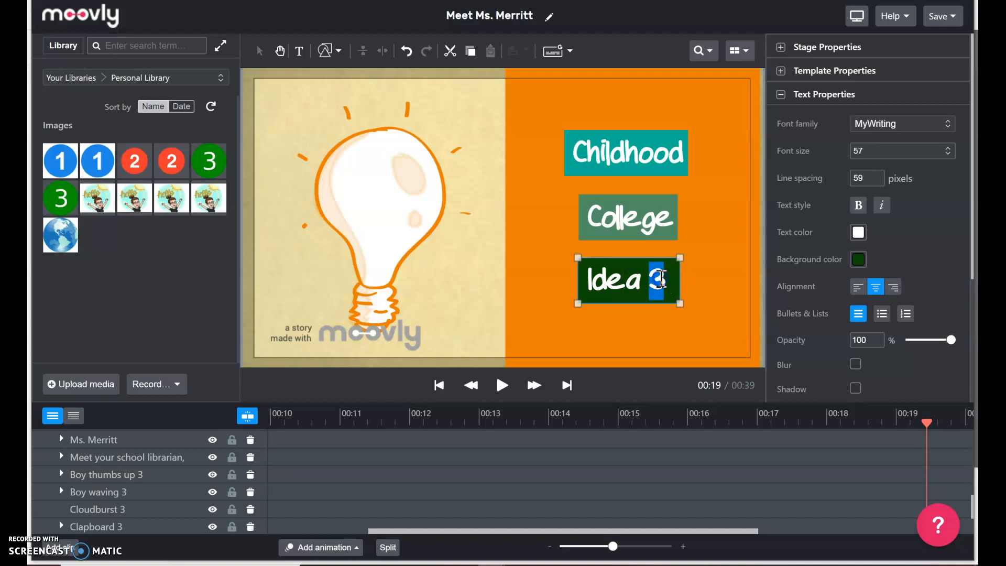
{"action": "triple_click", "coordinate": [662, 280]}
{"action": "type", "text": "Pr"}
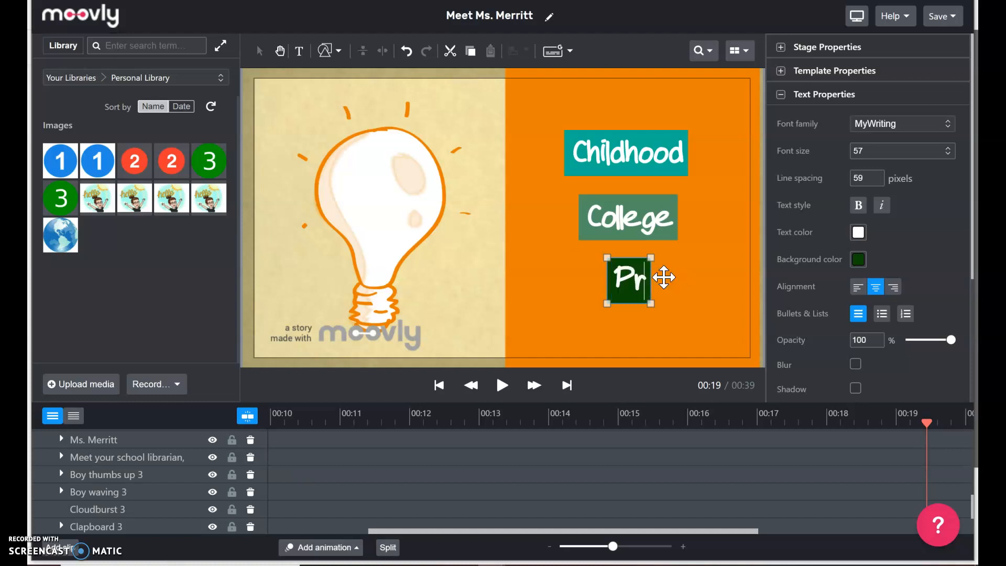
{"action": "type", "text": "ofessionl;"}
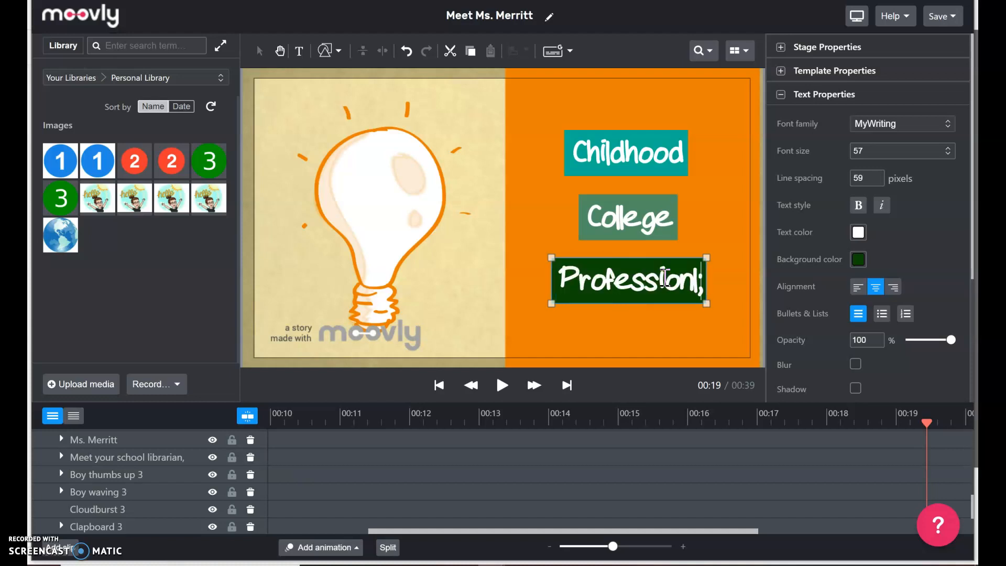
{"action": "key", "text": "BackSpace"}
{"action": "type", "text": "l Care"}
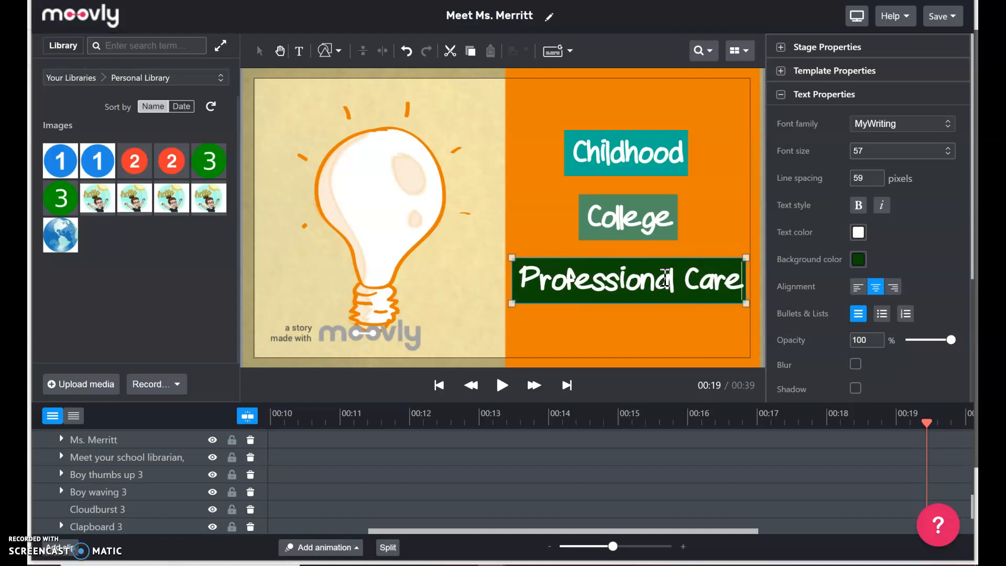
{"action": "type", "text": "er"}
Resize the Professional Career label and move it under College.
{"action": "left_click", "coordinate": [449, 280]}
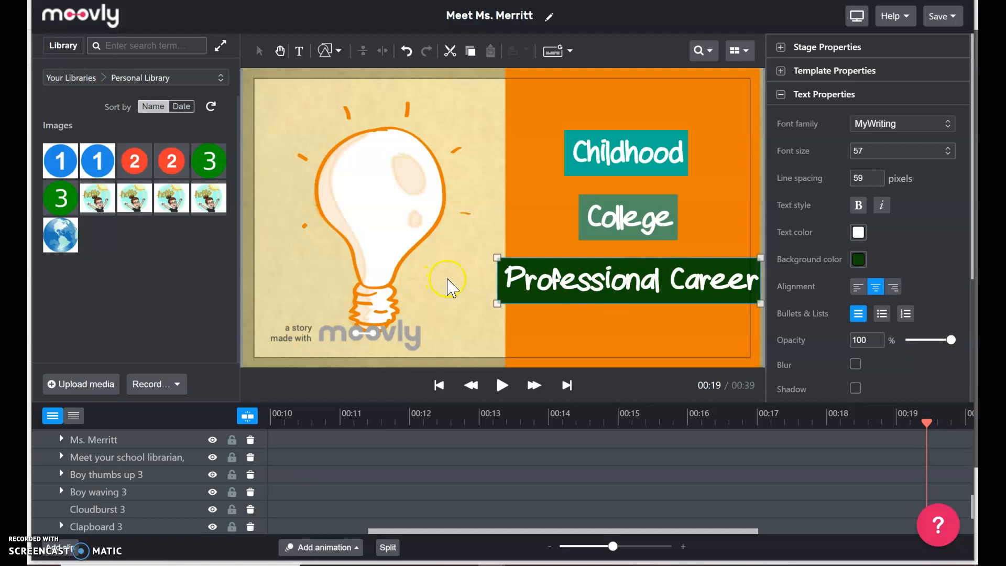
{"action": "left_click_drag", "start_coordinate": [497, 303], "coordinate": [558, 292]}
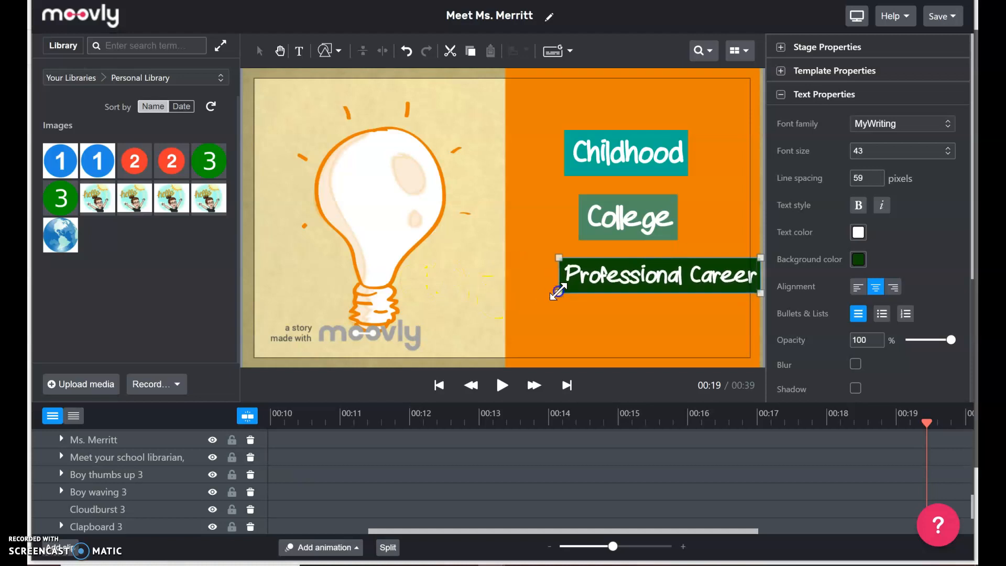
{"action": "left_click_drag", "start_coordinate": [703, 270], "coordinate": [673, 267]}
{"action": "left_click_drag", "start_coordinate": [722, 294], "coordinate": [732, 301]}
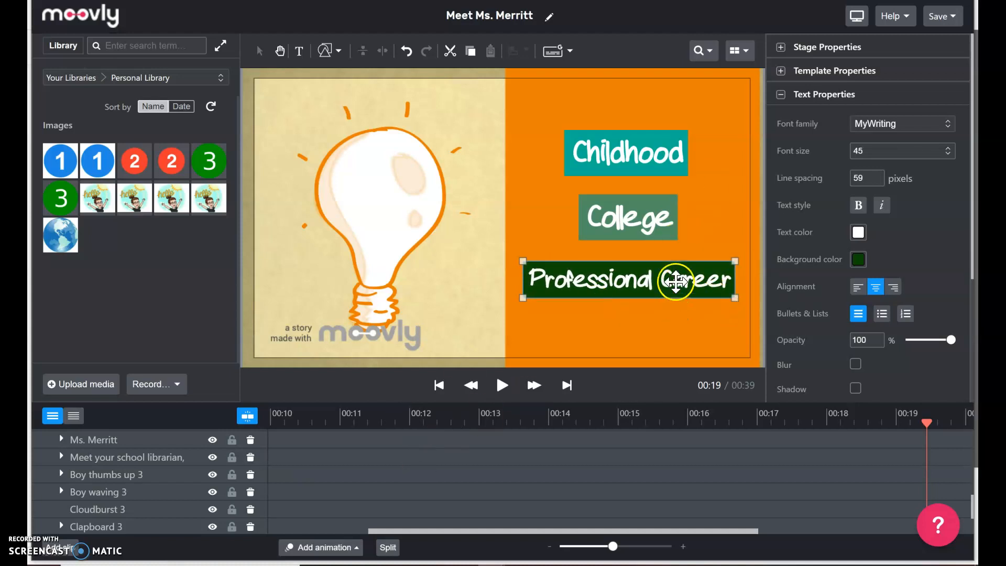
{"action": "left_click_drag", "start_coordinate": [523, 299], "coordinate": [463, 320]}
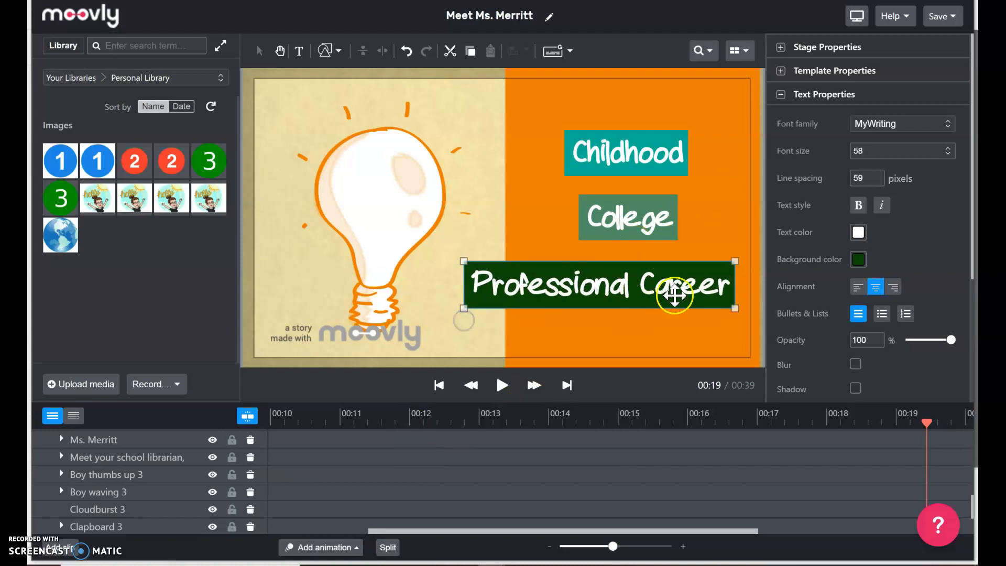
{"action": "left_click_drag", "start_coordinate": [698, 301], "coordinate": [712, 297]}
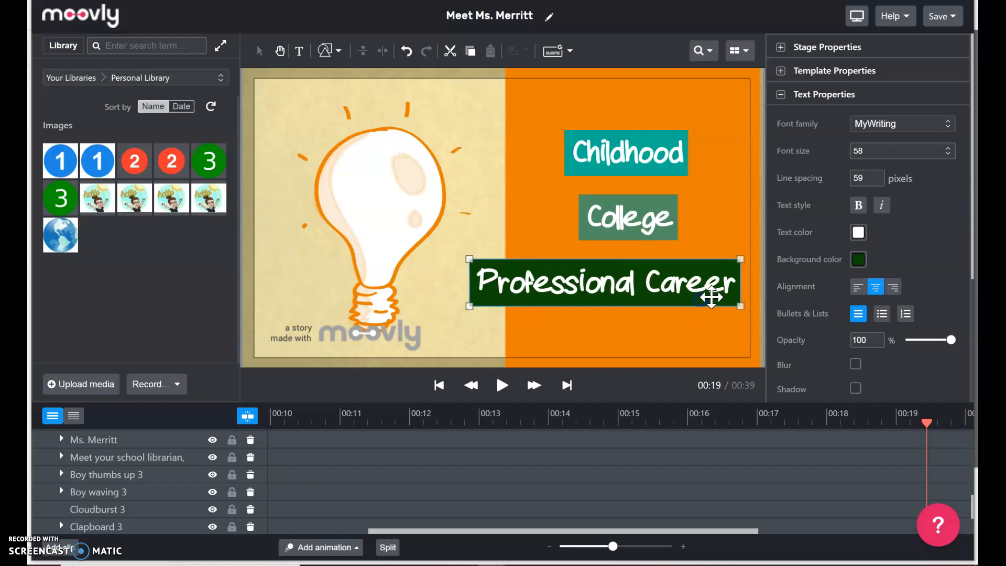
Shrink the Professional Career label to fit the orange panel and fine-tune its alignment.
{"action": "left_click", "coordinate": [464, 256]}
{"action": "left_click_drag", "start_coordinate": [469, 259], "coordinate": [525, 269]}
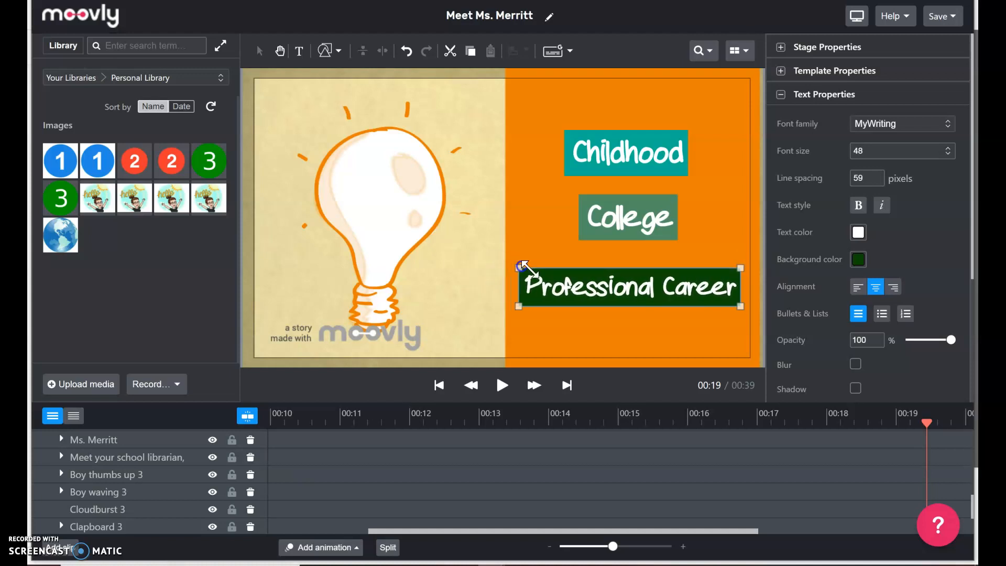
{"action": "left_click", "coordinate": [612, 343]}
{"action": "left_click", "coordinate": [624, 295]}
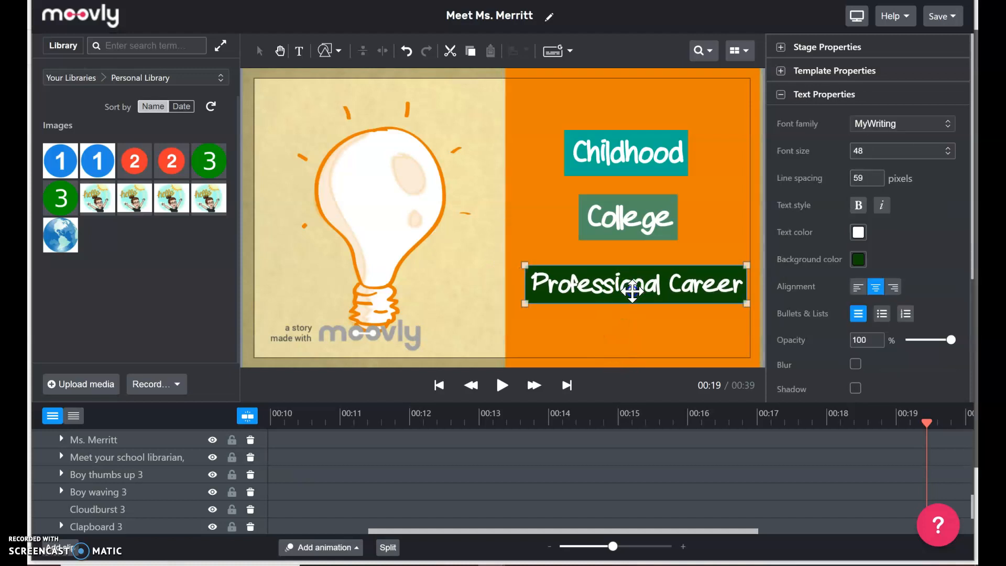
{"action": "left_click_drag", "start_coordinate": [625, 294], "coordinate": [628, 292]}
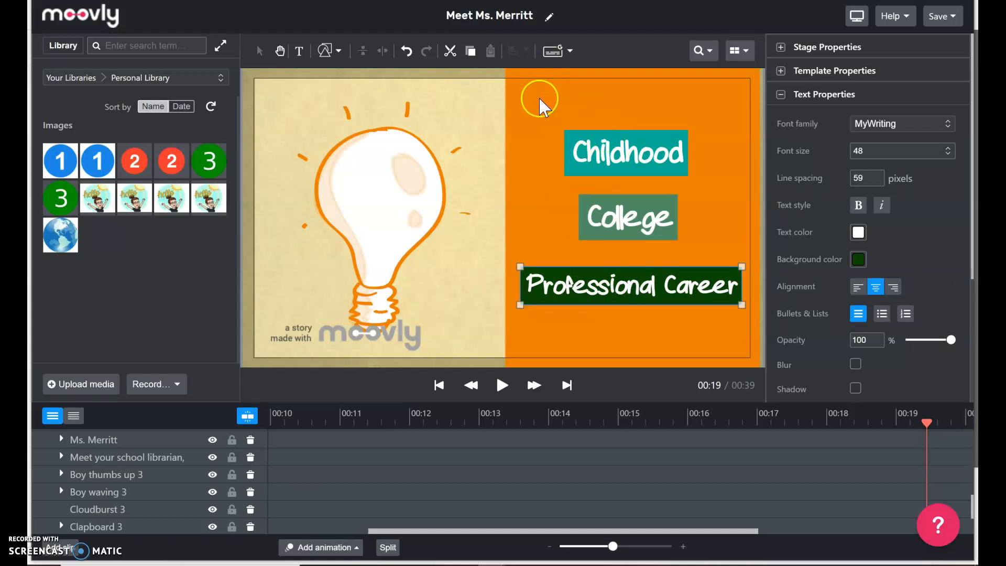
{"action": "left_click", "coordinate": [523, 99]}
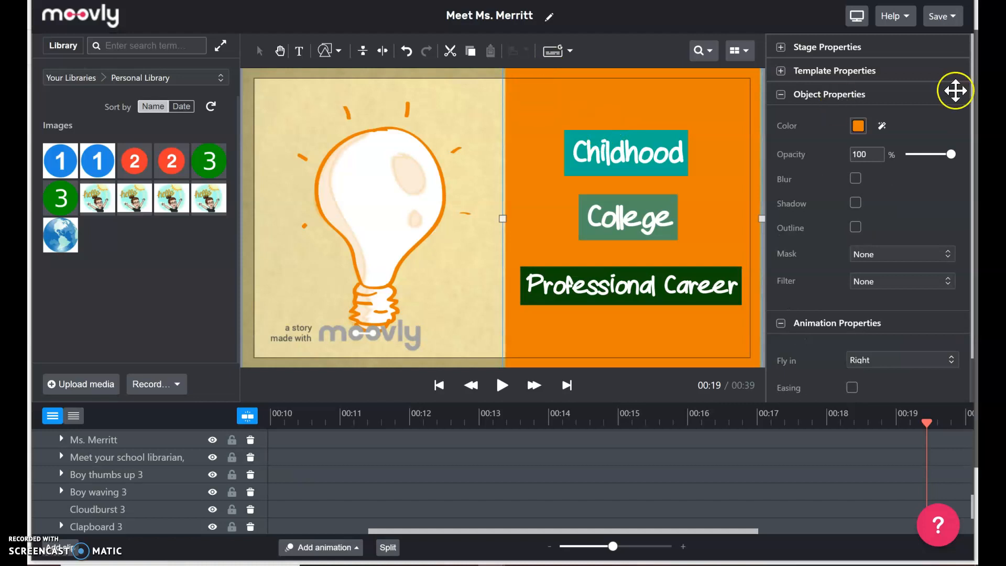
{"action": "left_click", "coordinate": [858, 128]}
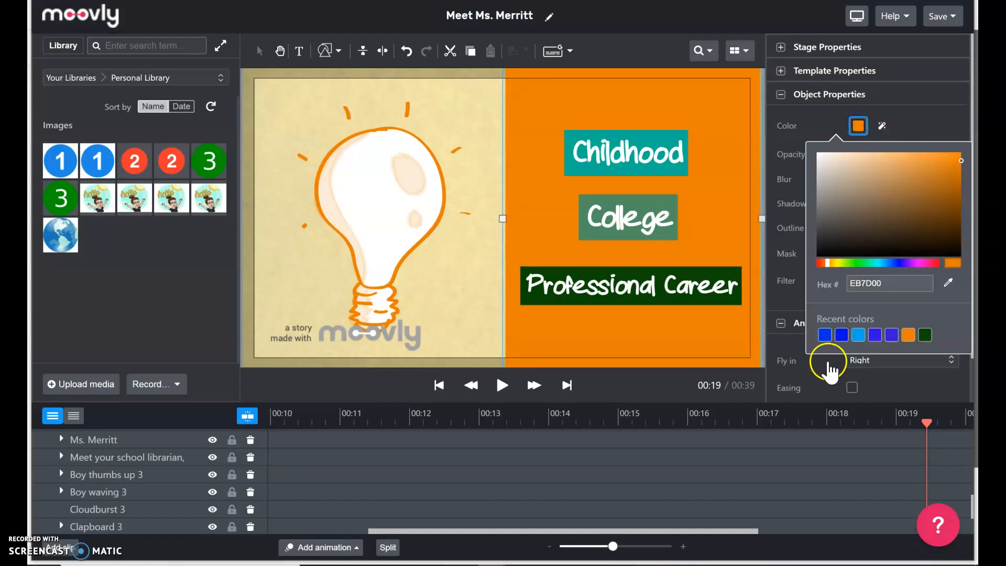
Recolour the orange panel light blue and set its opacity to 39%.
{"action": "left_click", "coordinate": [859, 337]}
{"action": "left_click", "coordinate": [868, 126]}
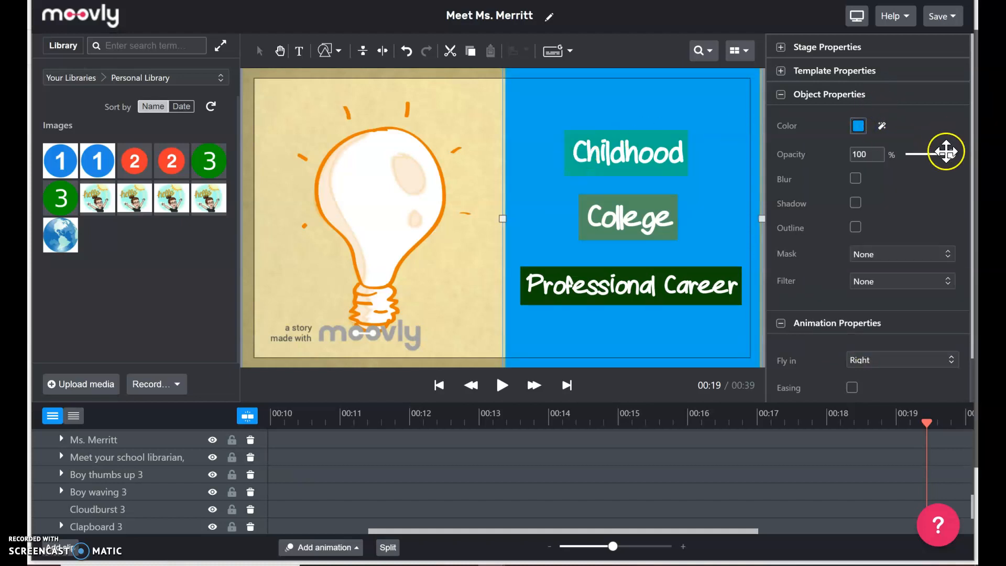
{"action": "left_click_drag", "start_coordinate": [951, 154], "coordinate": [926, 164]}
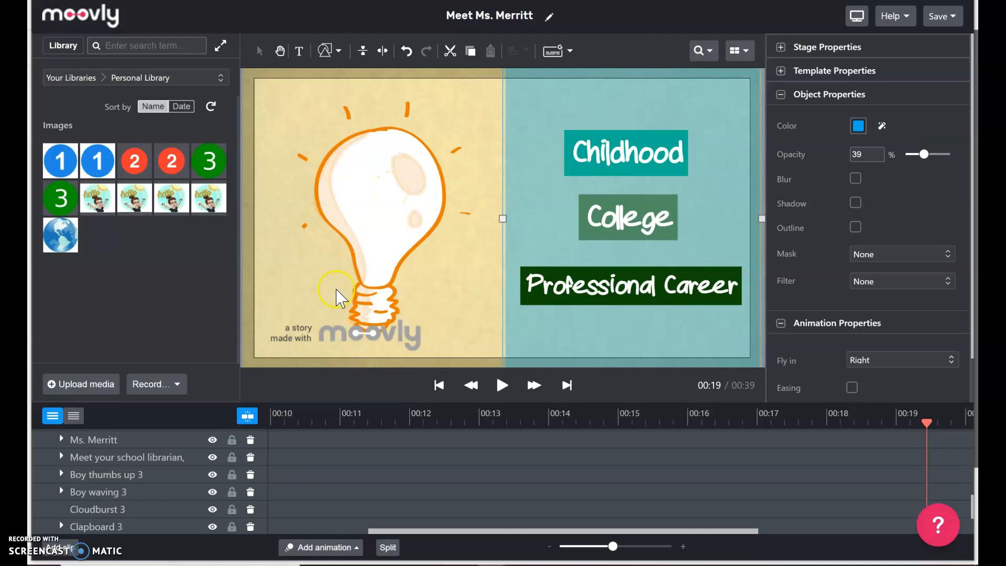
{"action": "left_click", "coordinate": [359, 189]}
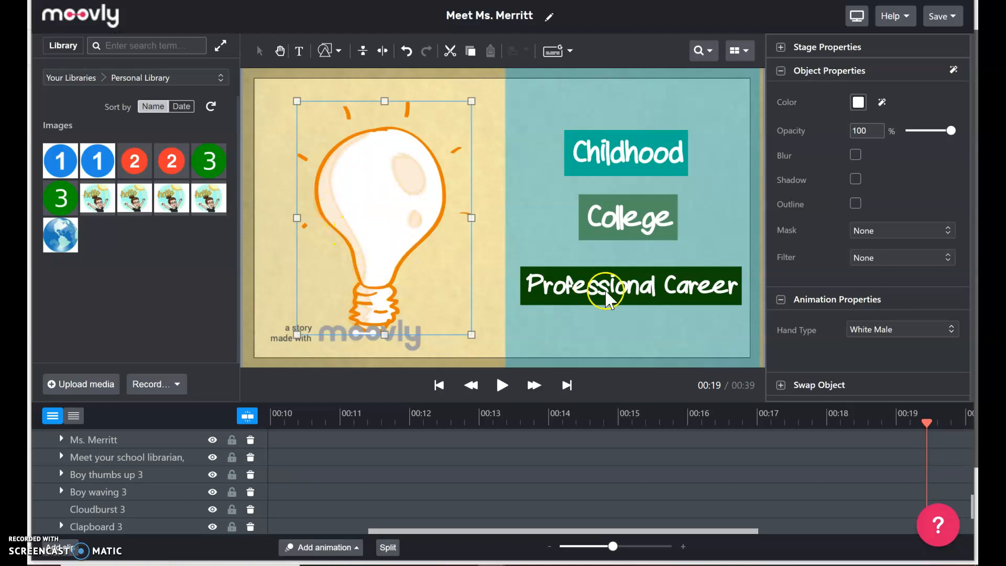
Expand Swap Object for the light bulb and scroll down to its drop zone.
{"action": "left_click", "coordinate": [781, 385]}
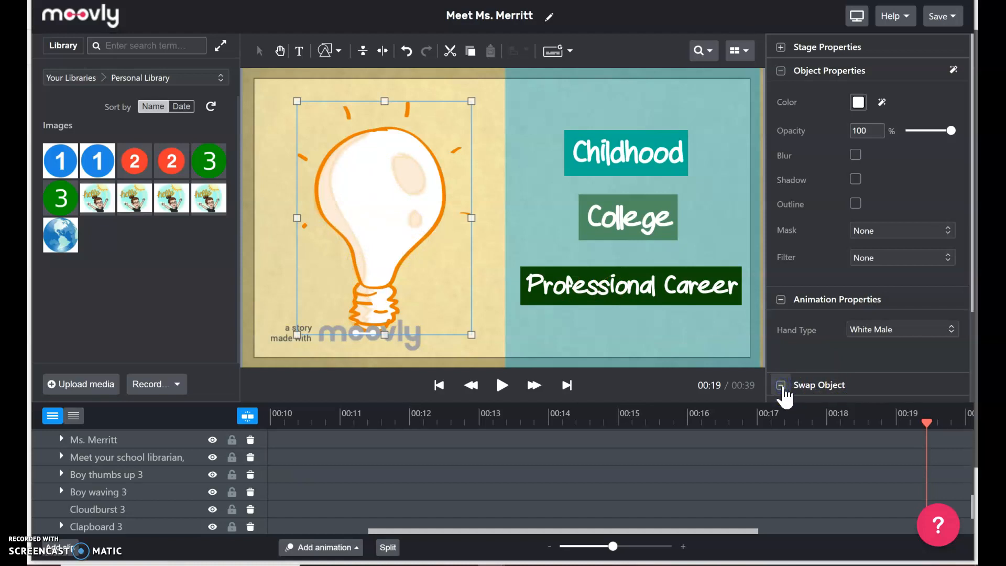
{"action": "scroll", "coordinate": [821, 247], "scroll_direction": "down", "scroll_amount": 2}
{"action": "scroll", "coordinate": [839, 272], "scroll_direction": "down", "scroll_amount": 1}
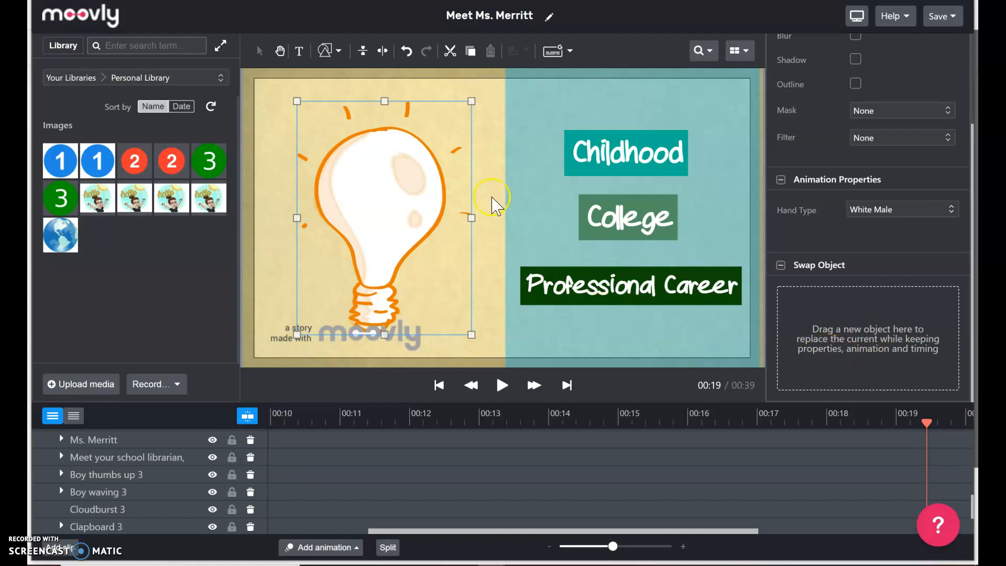
Swap the light bulb for the red Apple from Graphics > Cartoon, then play the preview.
{"action": "left_click", "coordinate": [145, 75]}
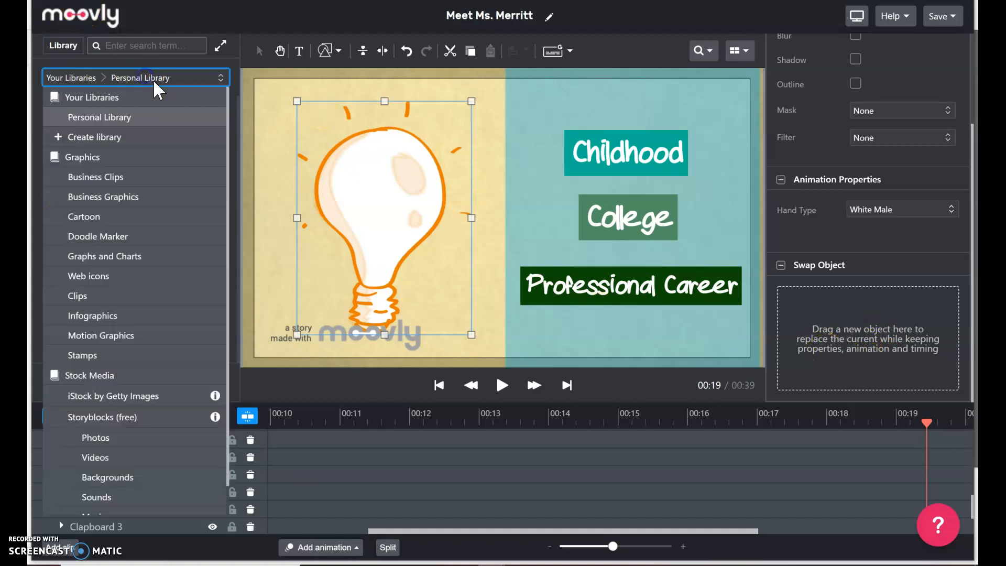
{"action": "left_click", "coordinate": [83, 217]}
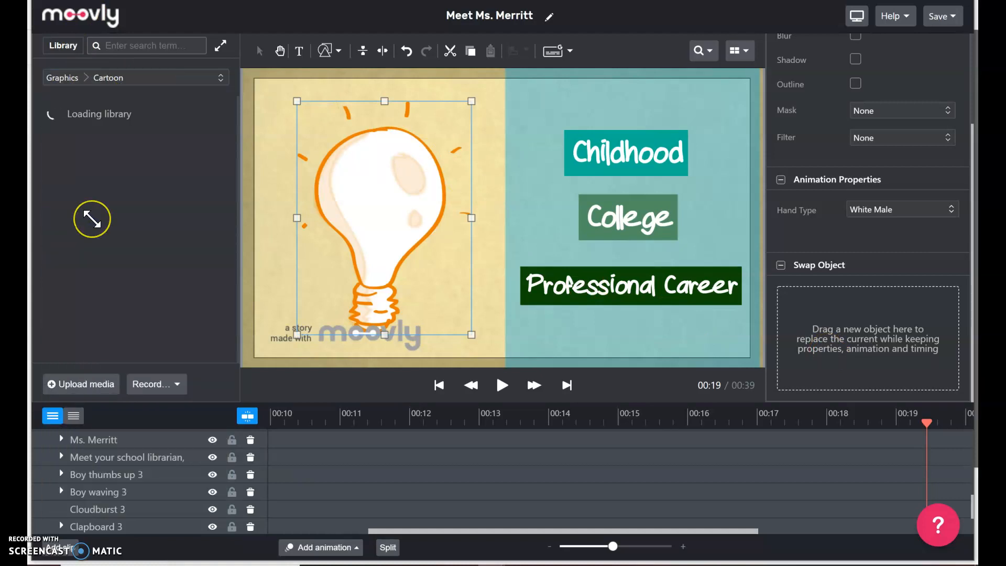
{"action": "scroll", "coordinate": [84, 212], "scroll_direction": "down", "scroll_amount": 5}
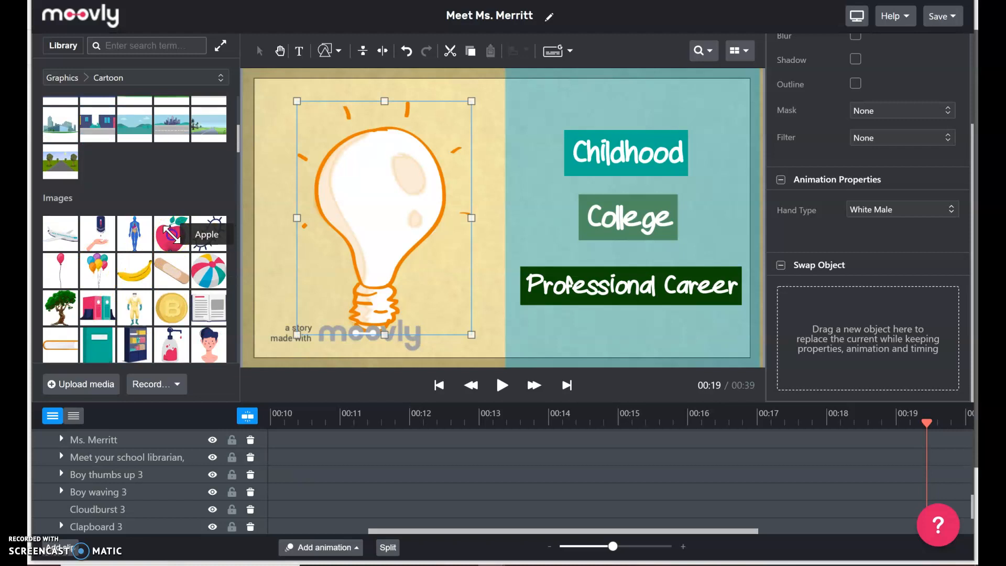
{"action": "left_click_drag", "start_coordinate": [171, 233], "coordinate": [870, 189]}
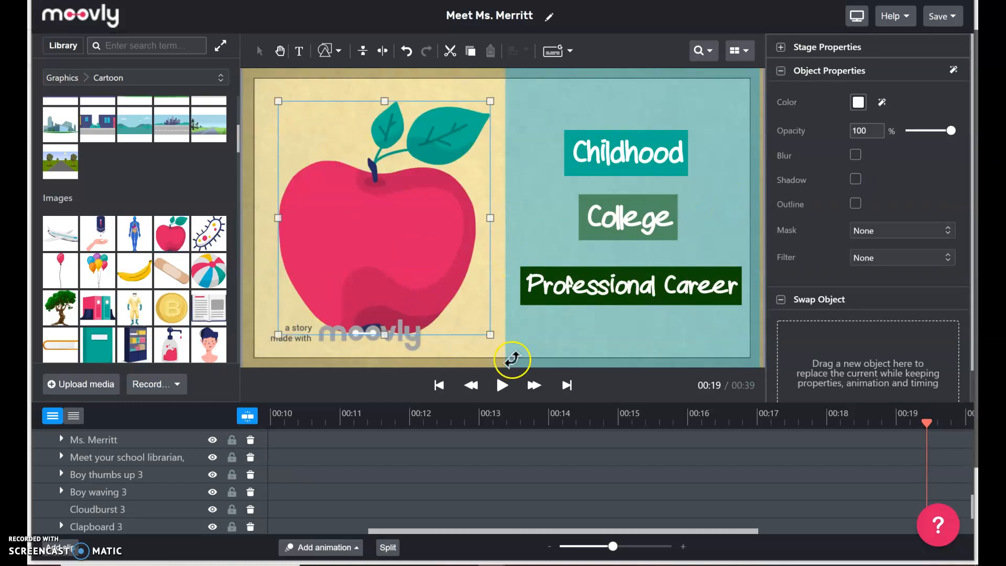
{"action": "left_click", "coordinate": [503, 386]}
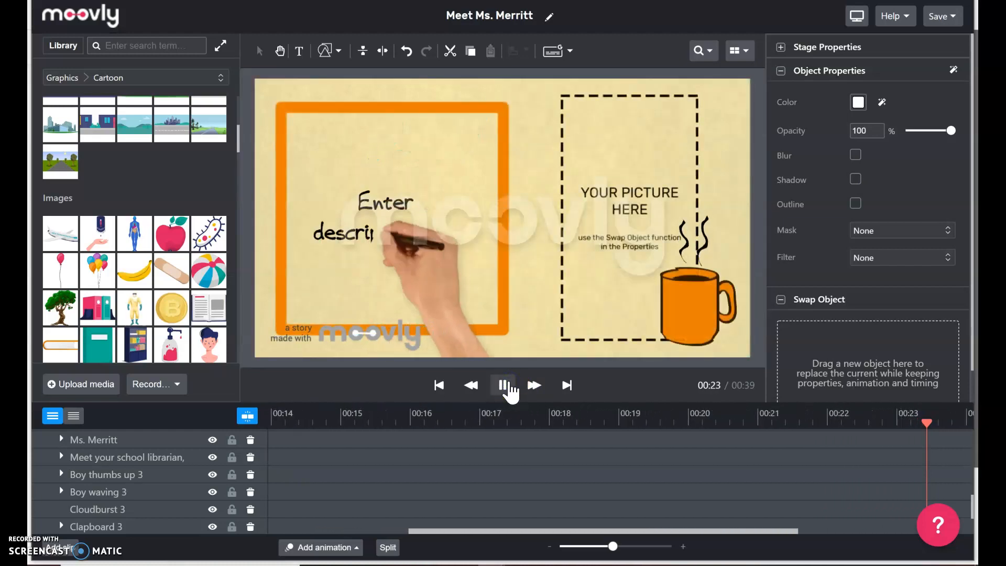
Pause the preview at 00:24 on the 'YOUR PICTURE HERE' scene.
{"action": "left_click", "coordinate": [507, 386]}
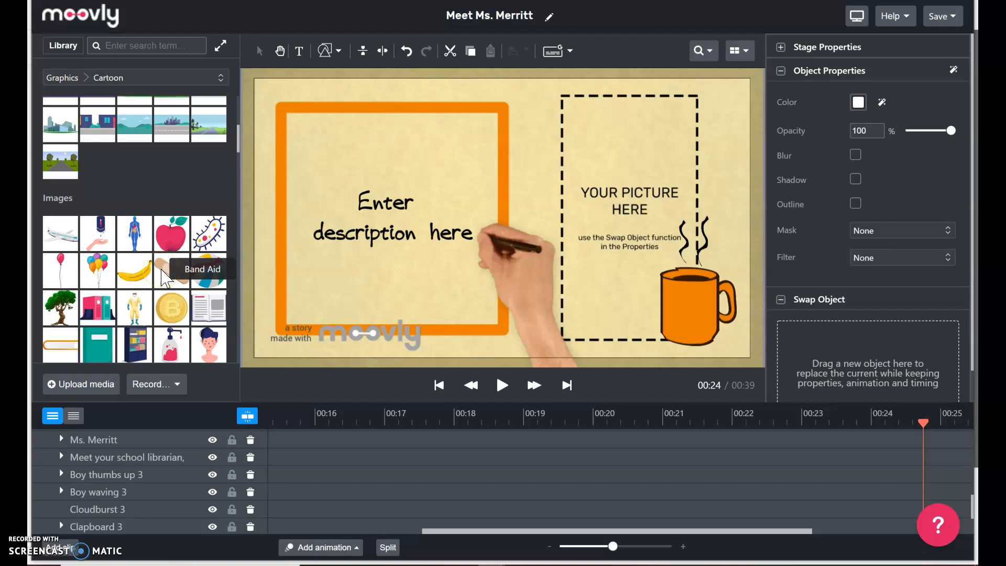
Upload the bitmoji PNG from the computer into the Personal Library.
{"action": "left_click", "coordinate": [72, 391]}
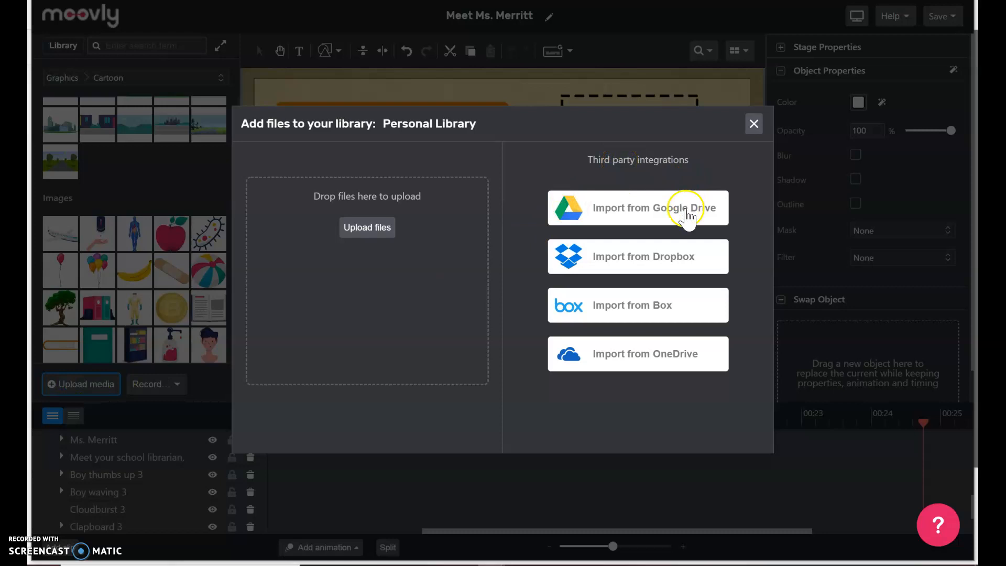
{"action": "left_click", "coordinate": [362, 228]}
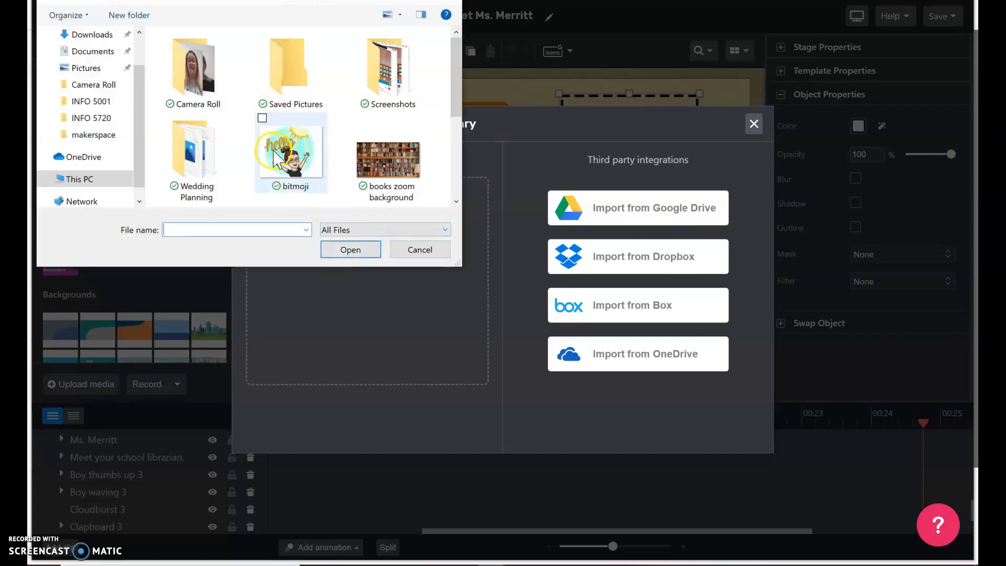
{"action": "left_click", "coordinate": [303, 157]}
{"action": "left_click", "coordinate": [349, 250]}
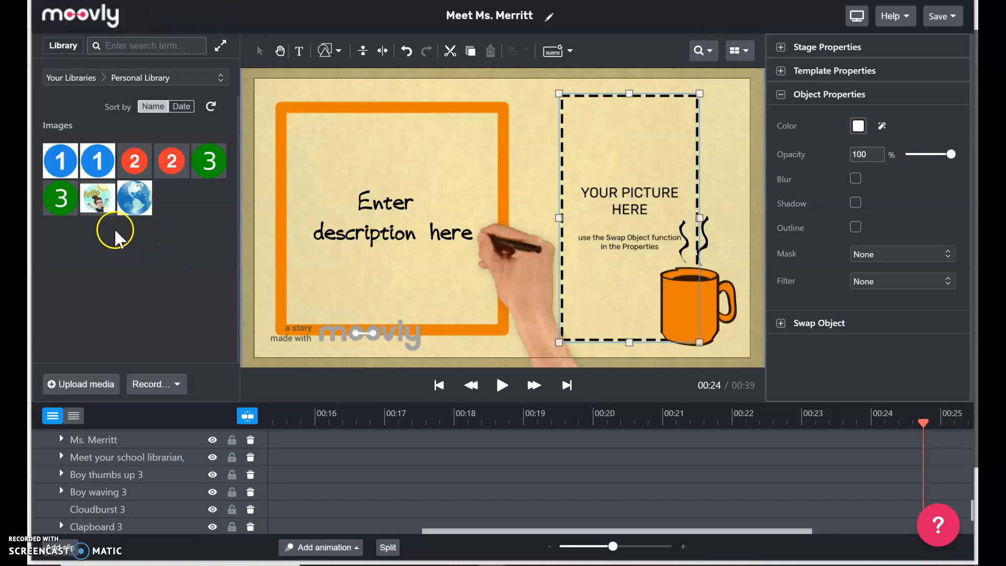
Swap the 'Your picture here' placeholder for the uploaded bitmoji via Swap Object.
{"action": "left_click", "coordinate": [781, 323]}
{"action": "scroll", "coordinate": [864, 250], "scroll_direction": "down", "scroll_amount": 2}
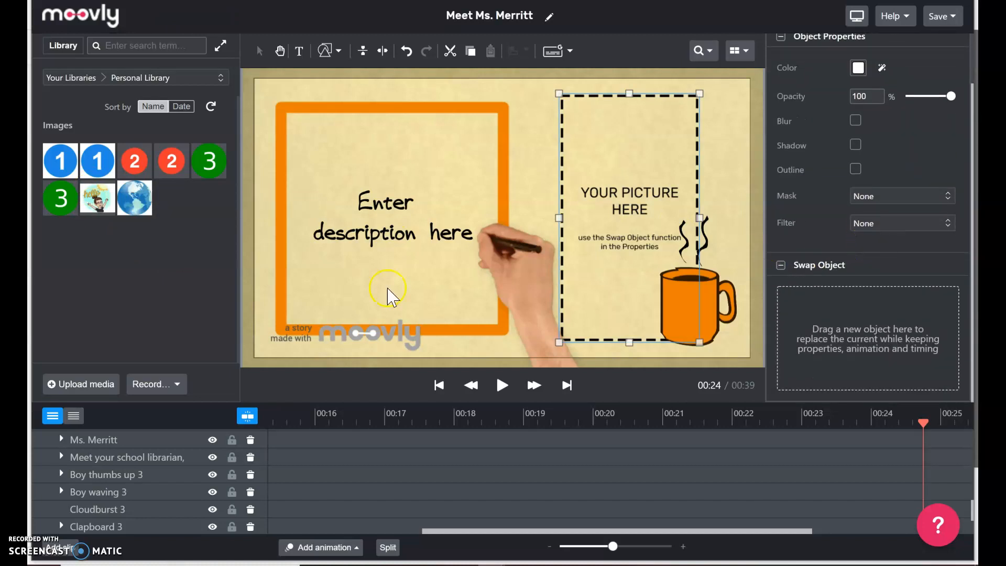
{"action": "left_click_drag", "start_coordinate": [88, 203], "coordinate": [891, 188]}
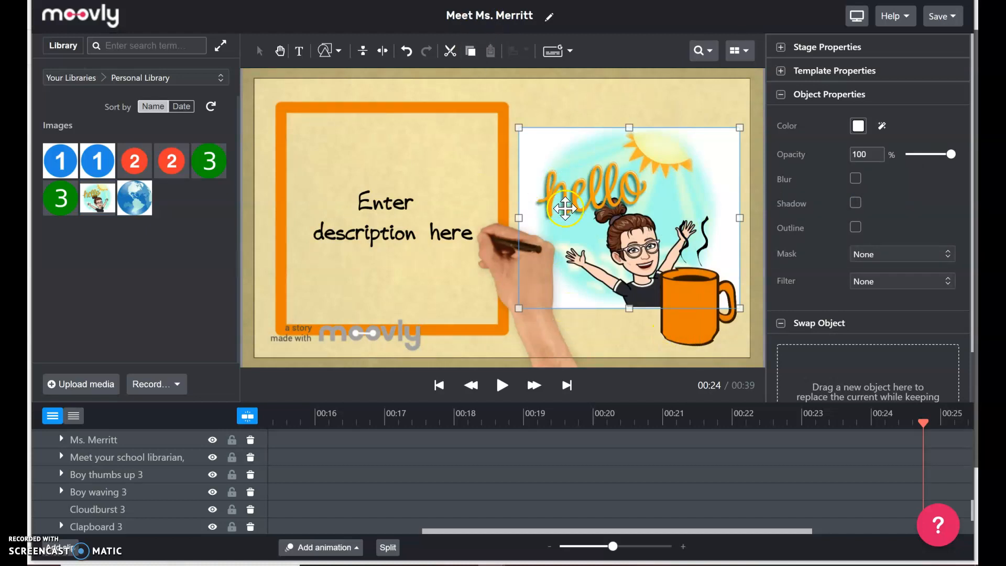
Raise the bitmoji picture slightly and shift the orange mug to its lower-right corner.
{"action": "mouse_move", "coordinate": [707, 329]}
{"action": "left_mouse_down"}
{"action": "mouse_move", "coordinate": [720, 336]}
{"action": "mouse_move", "coordinate": [709, 332]}
{"action": "left_mouse_up"}
{"action": "left_click_drag", "start_coordinate": [577, 214], "coordinate": [578, 189]}
{"action": "left_click_drag", "start_coordinate": [686, 313], "coordinate": [701, 321]}
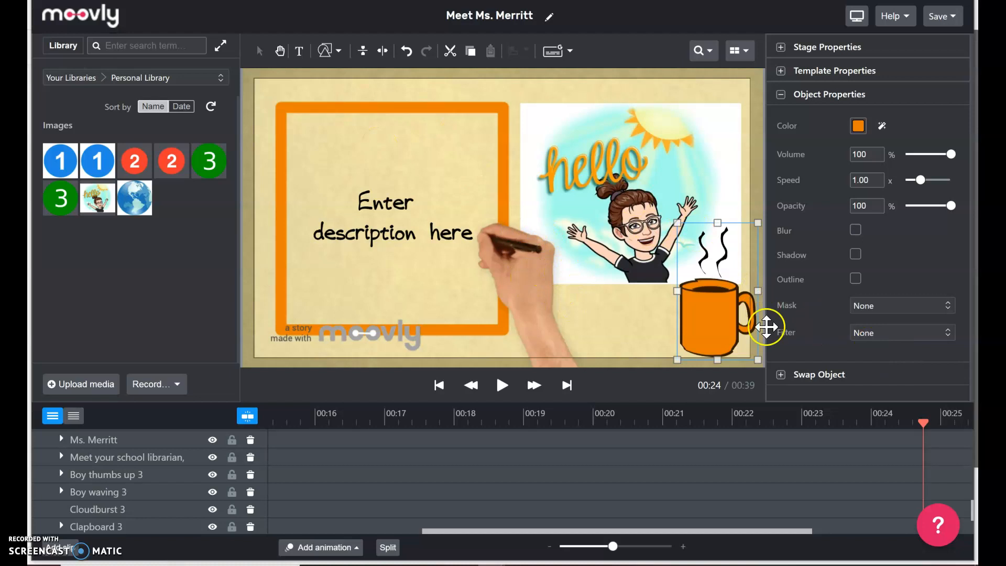
{"action": "left_click_drag", "start_coordinate": [714, 325], "coordinate": [714, 318]}
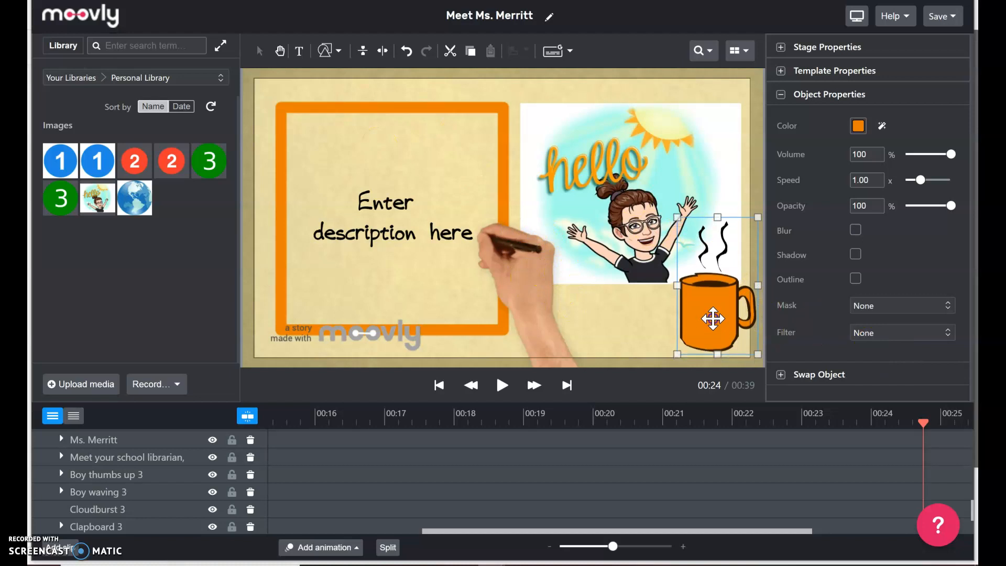
Replace the placeholder text with 'Welcome to the' / 'Northline library!' on two lines.
{"action": "double_click", "coordinate": [362, 231]}
{"action": "triple_click", "coordinate": [363, 231]}
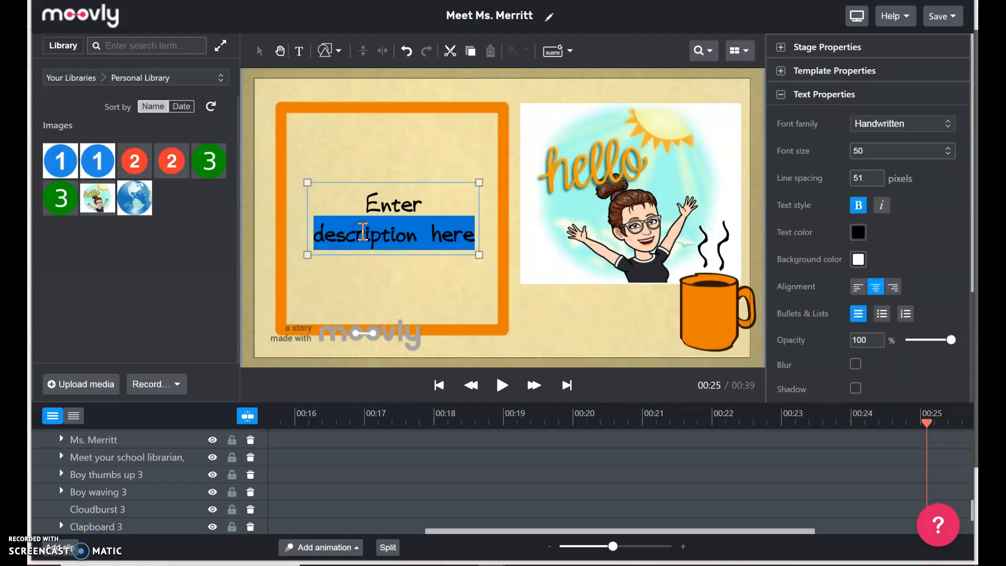
{"action": "left_click_drag", "start_coordinate": [366, 201], "coordinate": [465, 247]}
{"action": "type", "text": "Welcome to the"}
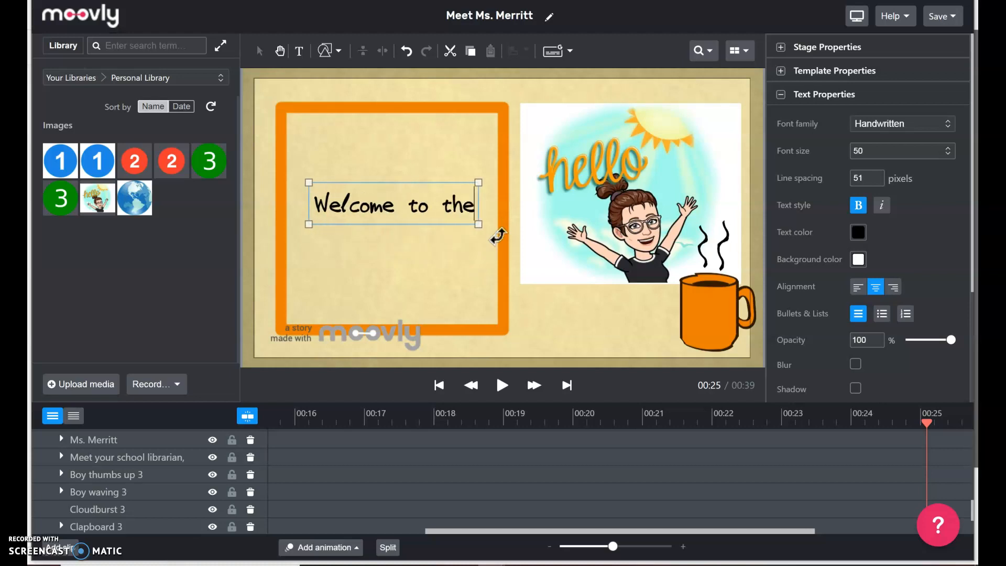
{"action": "type", "text": " Northline"}
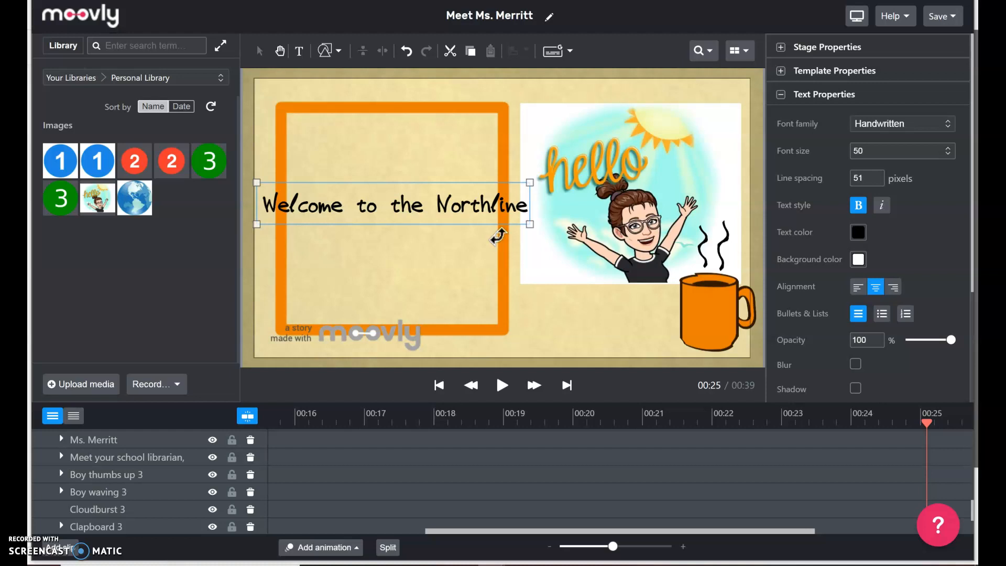
{"action": "key", "text": "BackSpace"}
{"action": "key", "text": "BackSpace"}
{"action": "key", "text": "BackSpace"}
{"action": "key", "text": "BackSpace"}
{"action": "key", "text": "BackSpace"}
{"action": "key", "text": "BackSpace"}
{"action": "key", "text": "BackSpace"}
{"action": "key", "text": "BackSpace"}
{"action": "key", "text": "BackSpace"}
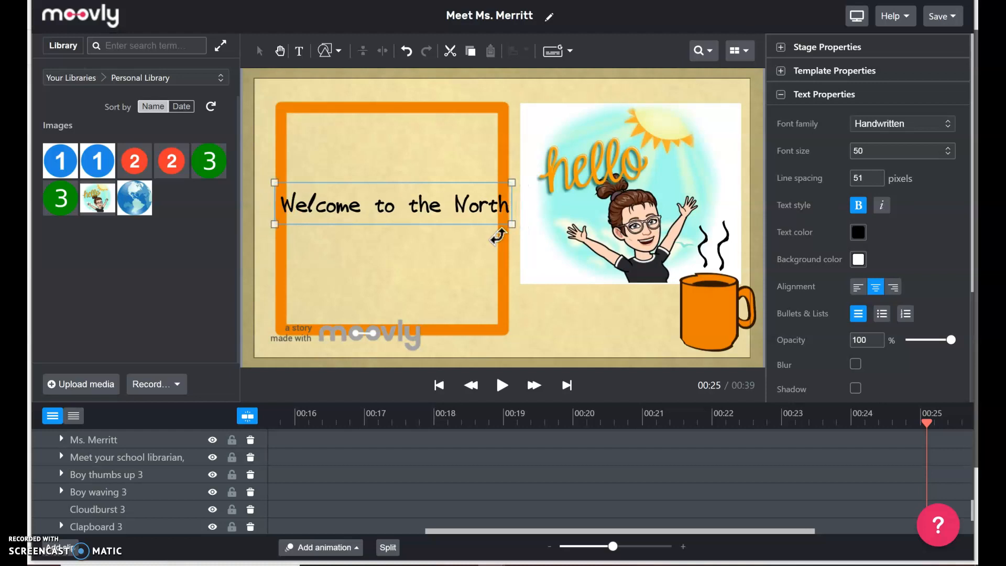
{"action": "key", "text": "Return"}
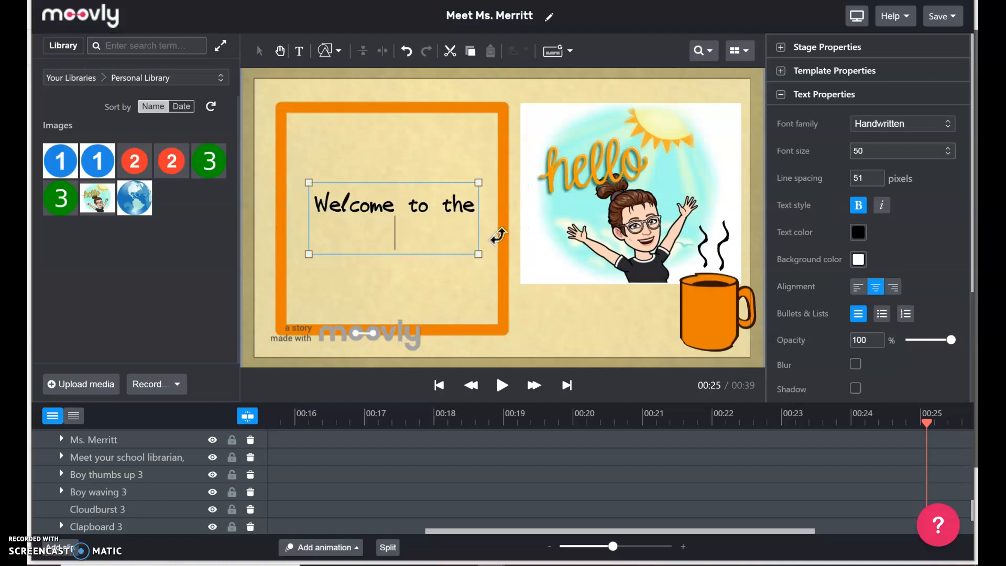
{"action": "type", "text": "Northl"}
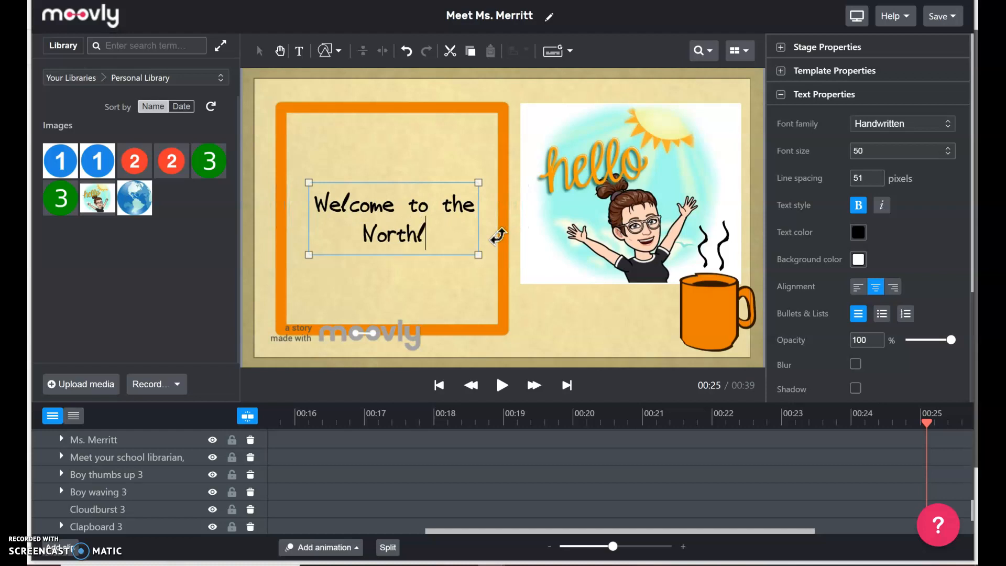
{"action": "type", "text": "ine library!"}
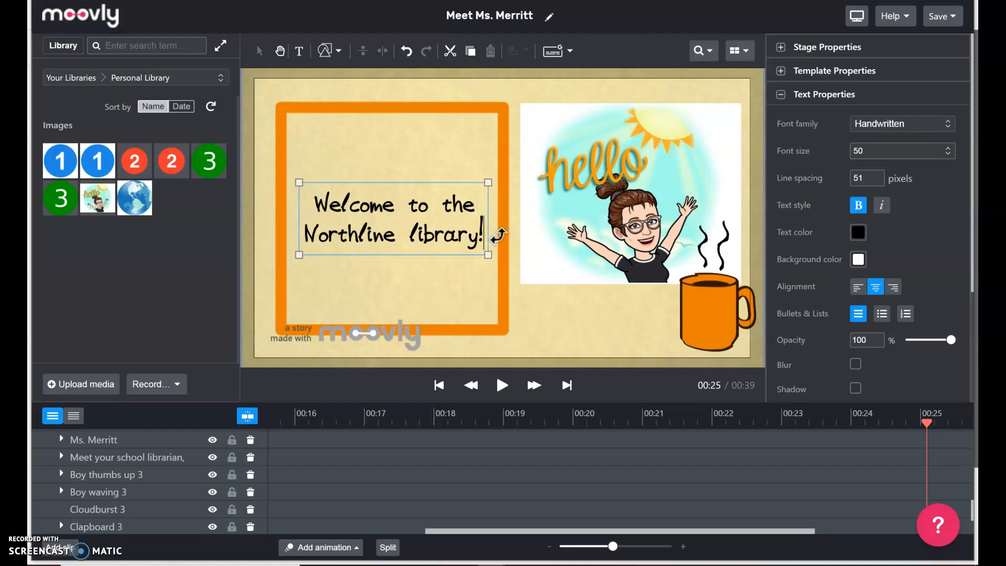
Enlarge the welcome text box and select its text for restyling.
{"action": "left_click_drag", "start_coordinate": [299, 183], "coordinate": [293, 171]}
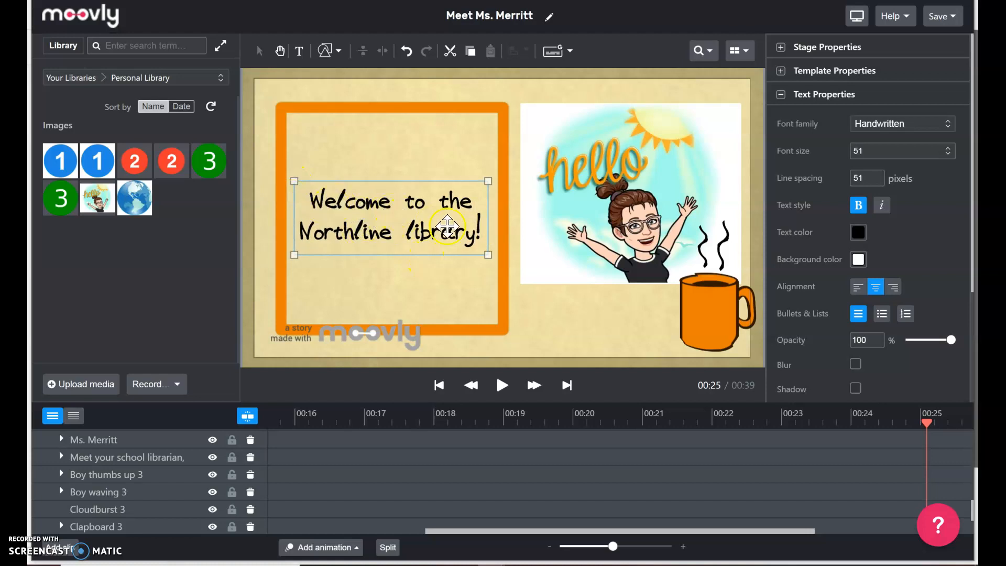
{"action": "left_click", "coordinate": [482, 231]}
{"action": "left_click_drag", "start_coordinate": [480, 231], "coordinate": [302, 195]}
{"action": "left_click", "coordinate": [483, 229]}
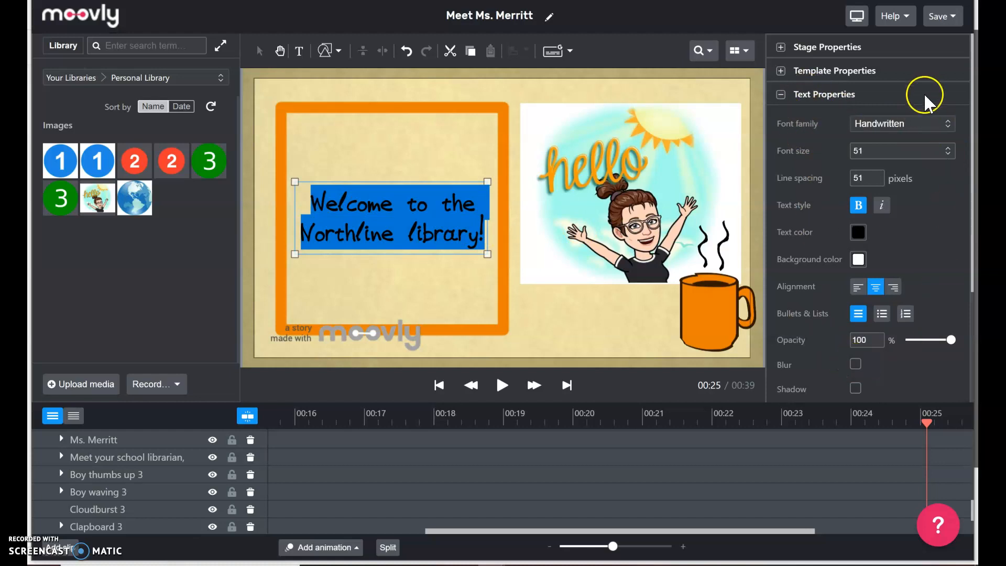
Switch the welcome text to Blokletters and shrink it to size 35 within the orange frame.
{"action": "left_click", "coordinate": [921, 126]}
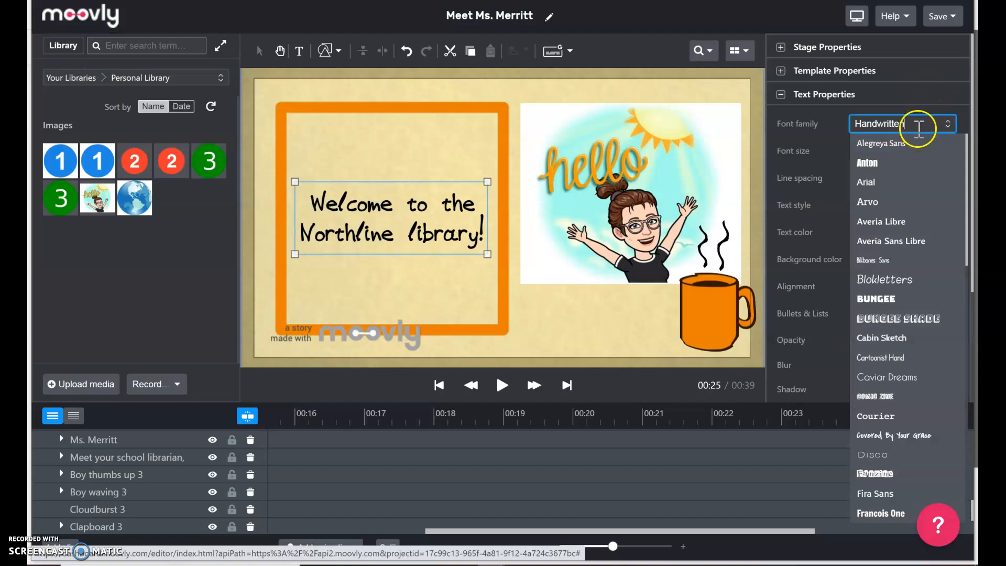
{"action": "left_click", "coordinate": [914, 280]}
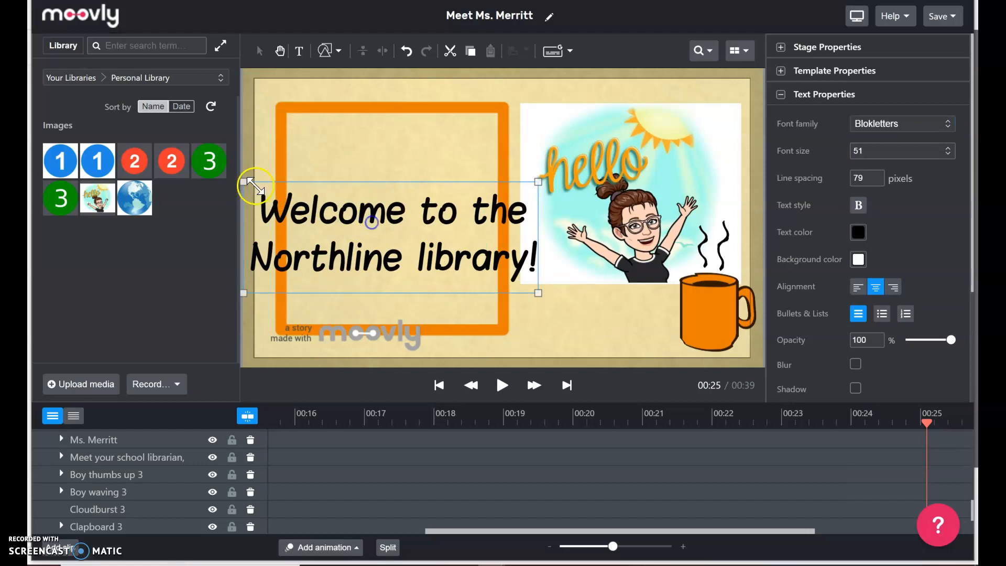
{"action": "left_click_drag", "start_coordinate": [240, 184], "coordinate": [320, 192]}
{"action": "left_click_drag", "start_coordinate": [447, 276], "coordinate": [438, 253]}
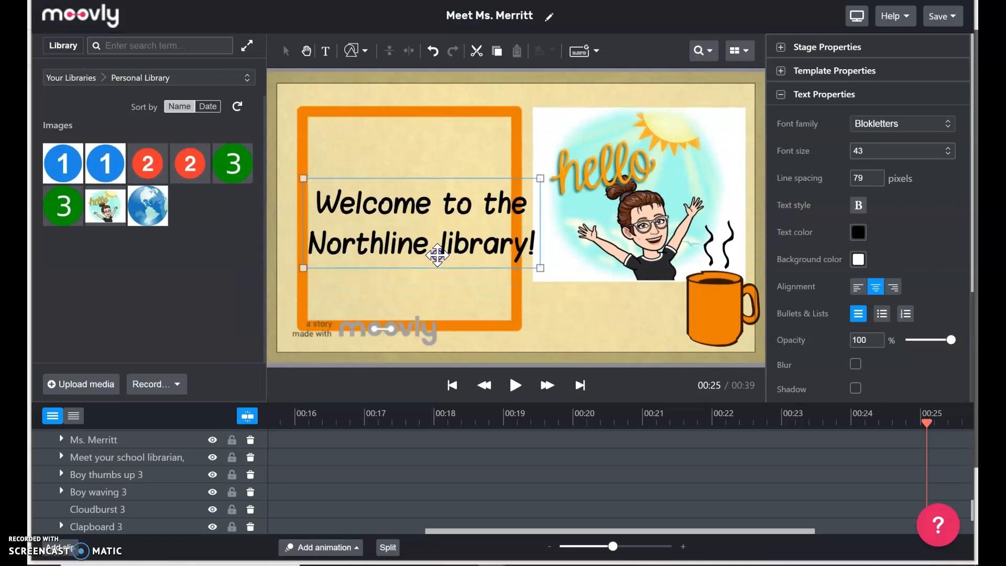
{"action": "left_click_drag", "start_coordinate": [535, 172], "coordinate": [497, 186]}
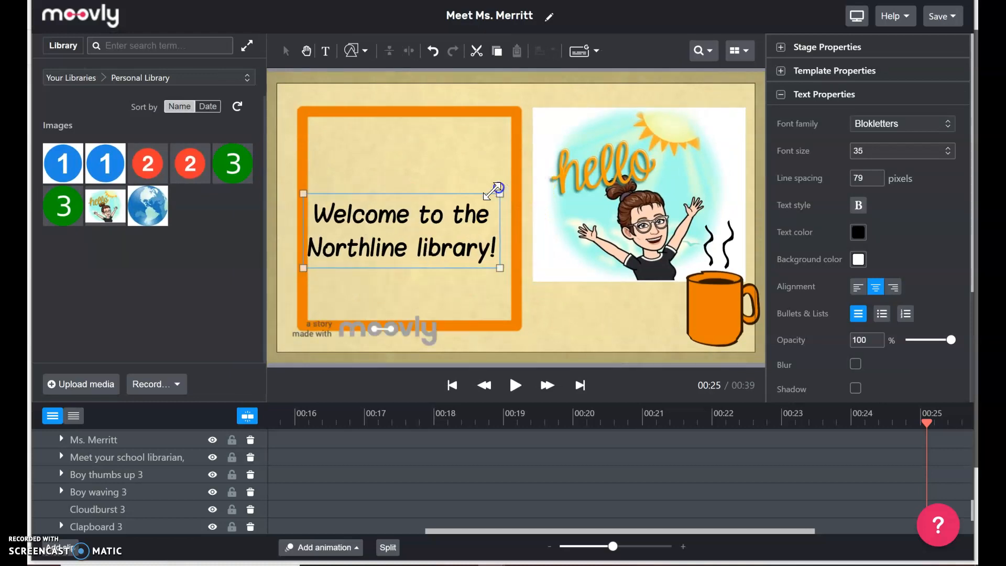
{"action": "mouse_move", "coordinate": [400, 227]}
{"action": "left_mouse_down"}
{"action": "mouse_move", "coordinate": [413, 224]}
{"action": "mouse_move", "coordinate": [386, 218]}
{"action": "mouse_move", "coordinate": [412, 232]}
{"action": "left_mouse_up"}
{"action": "left_click_drag", "start_coordinate": [382, 162], "coordinate": [465, 223]}
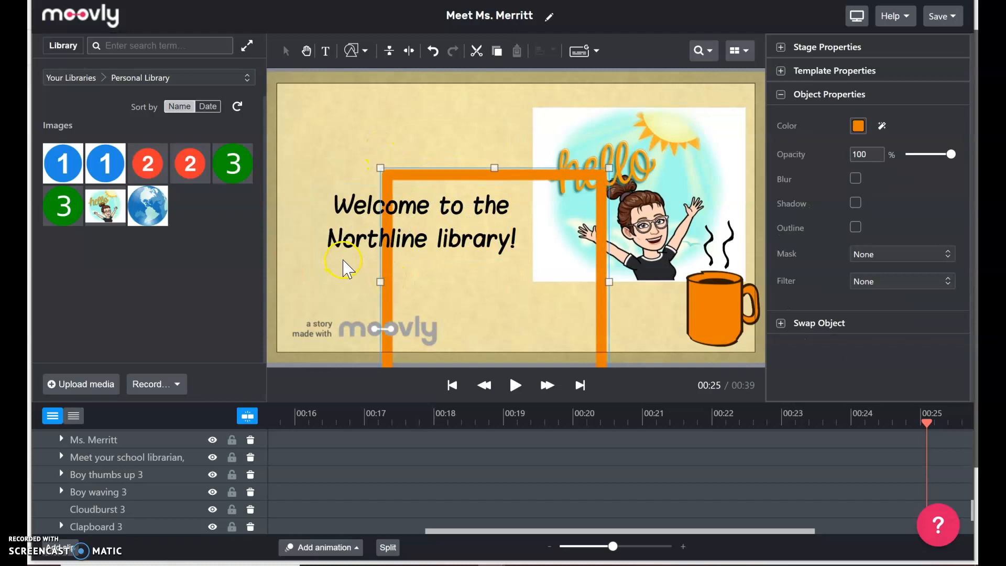
Undo the orange frame's accidental move and nudge the welcome text slightly up-left.
{"action": "left_click", "coordinate": [430, 51]}
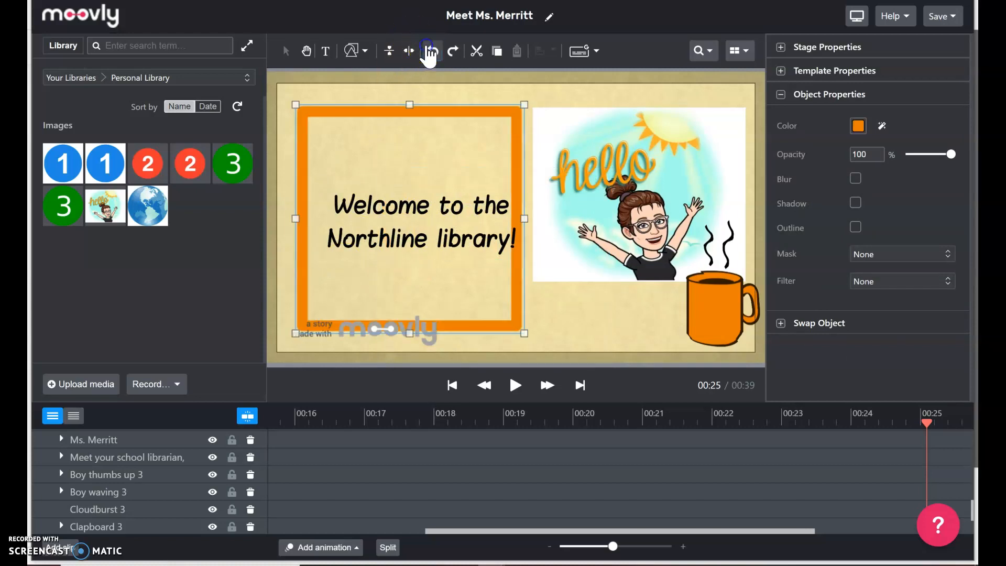
{"action": "left_click", "coordinate": [400, 231]}
{"action": "left_click_drag", "start_coordinate": [423, 218], "coordinate": [407, 216]}
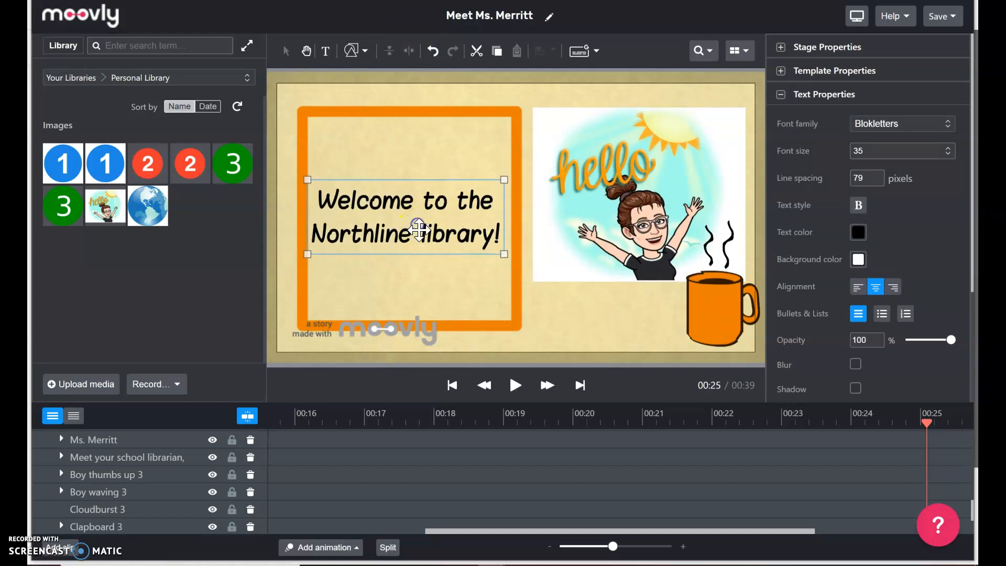
Preview the video onward into the 00:33 conclusion checklist scene.
{"action": "left_click", "coordinate": [515, 386]}
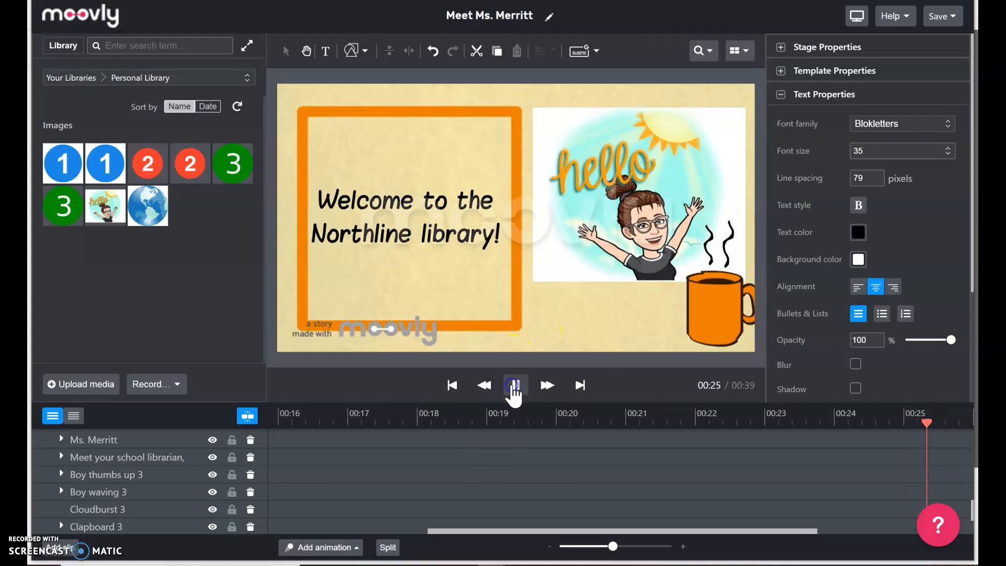
{"action": "left_click", "coordinate": [513, 387]}
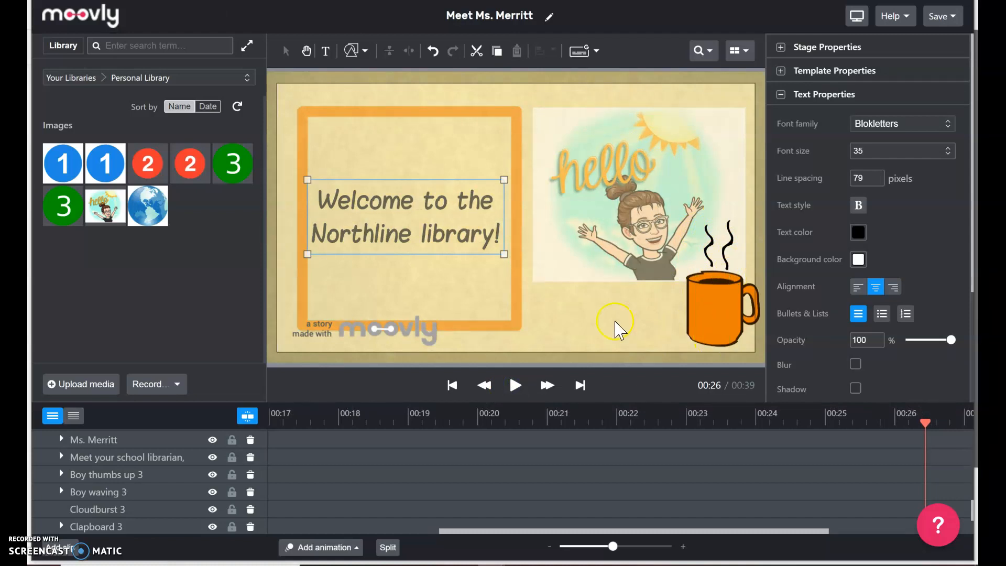
{"action": "left_click", "coordinate": [516, 386]}
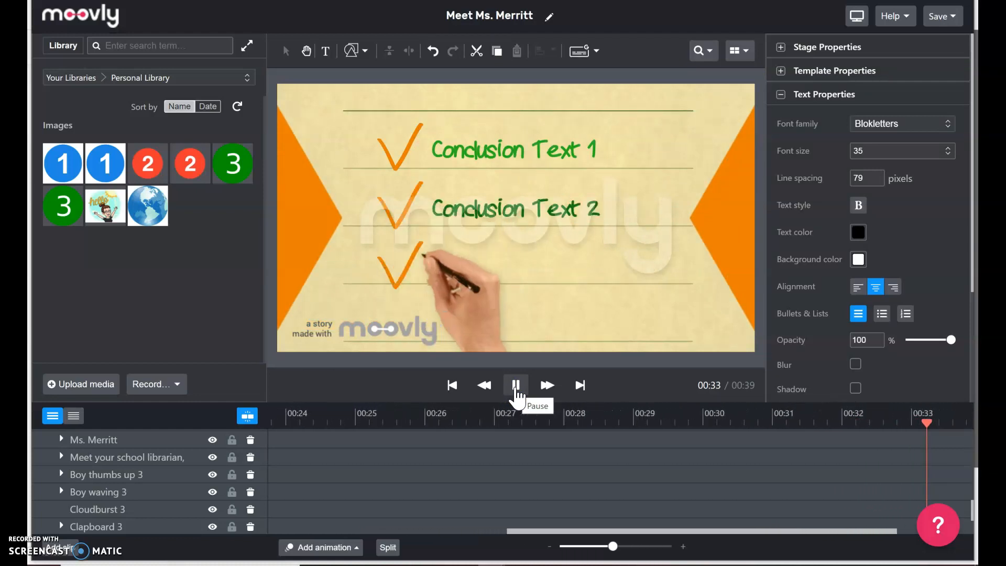
Replace the checklist placeholders with the librarian's facts: The Woodlands, TX birthplace, two universities, 6th–10th grade English.
{"action": "left_click", "coordinate": [516, 386]}
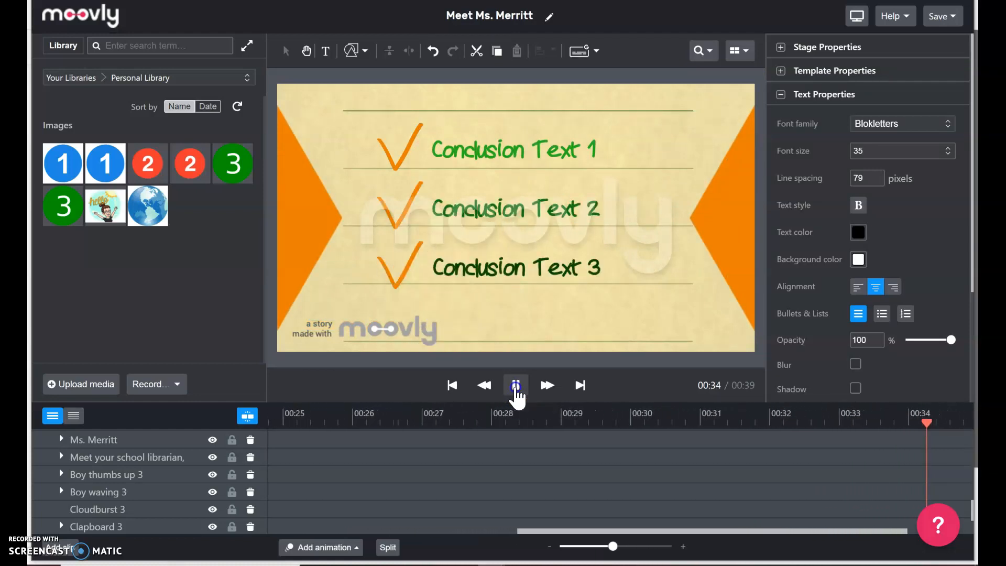
{"action": "left_click", "coordinate": [516, 161]}
{"action": "left_click_drag", "start_coordinate": [612, 152], "coordinate": [450, 152]}
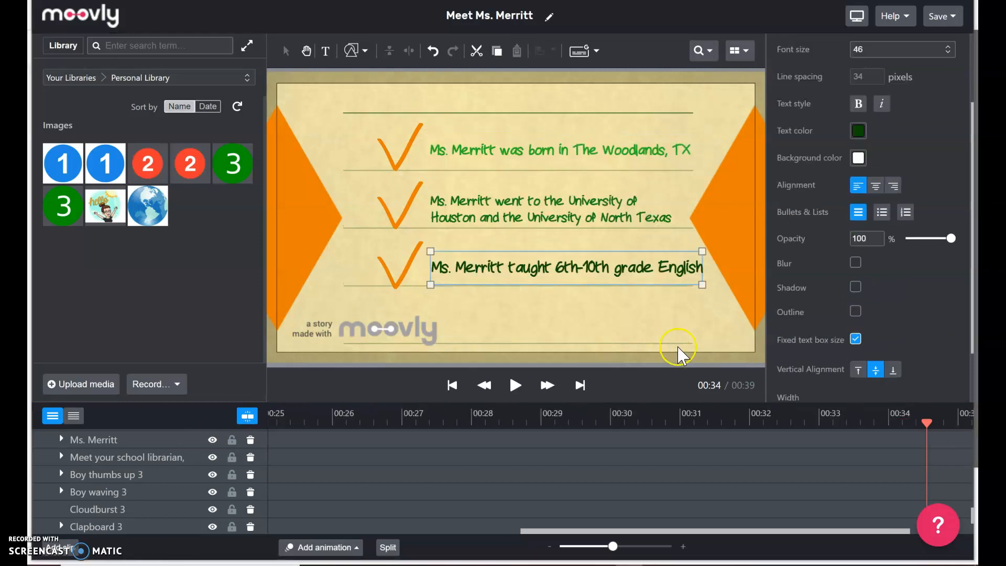
{"action": "left_click", "coordinate": [665, 307]}
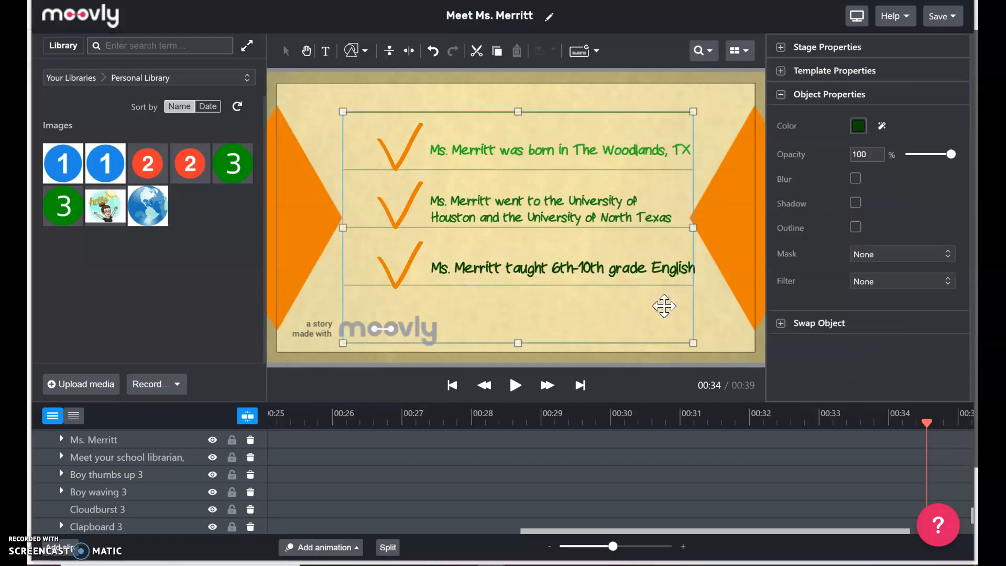
{"action": "left_click", "coordinate": [577, 218]}
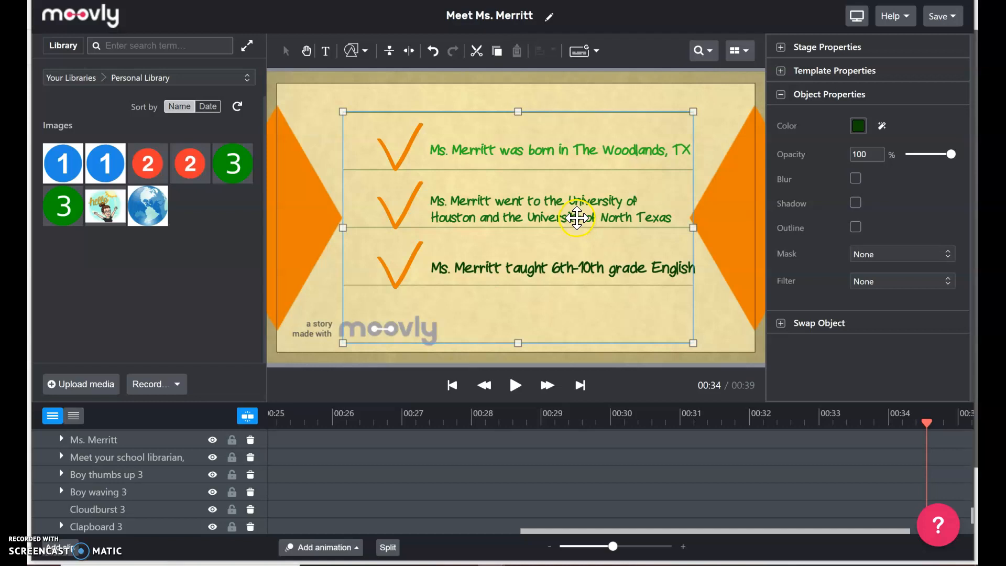
{"action": "left_click", "coordinate": [726, 313]}
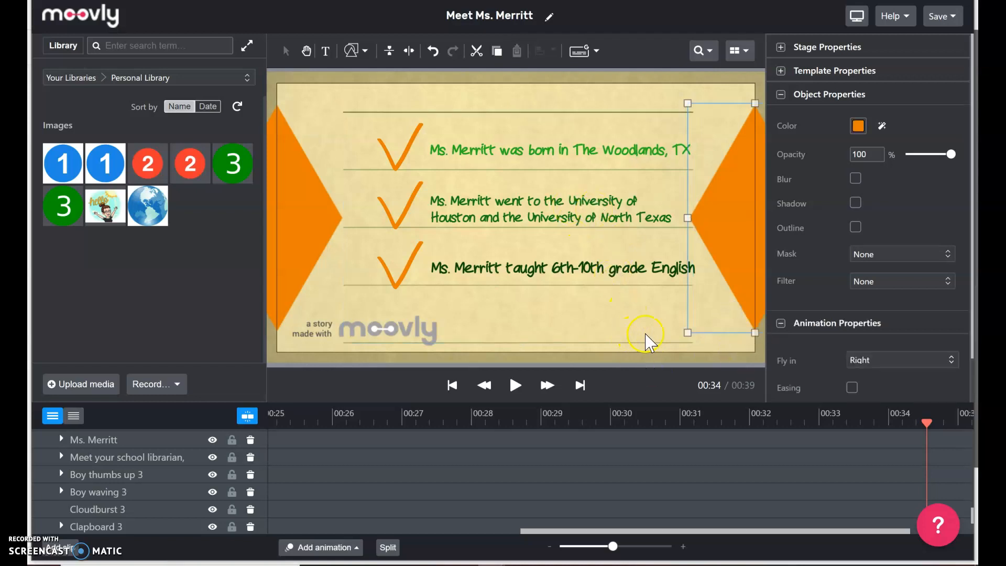
{"action": "left_click", "coordinate": [713, 353]}
Play on to the Thank You slide at 00:37 and add a text box beneath the dashed line.
{"action": "left_click", "coordinate": [524, 388]}
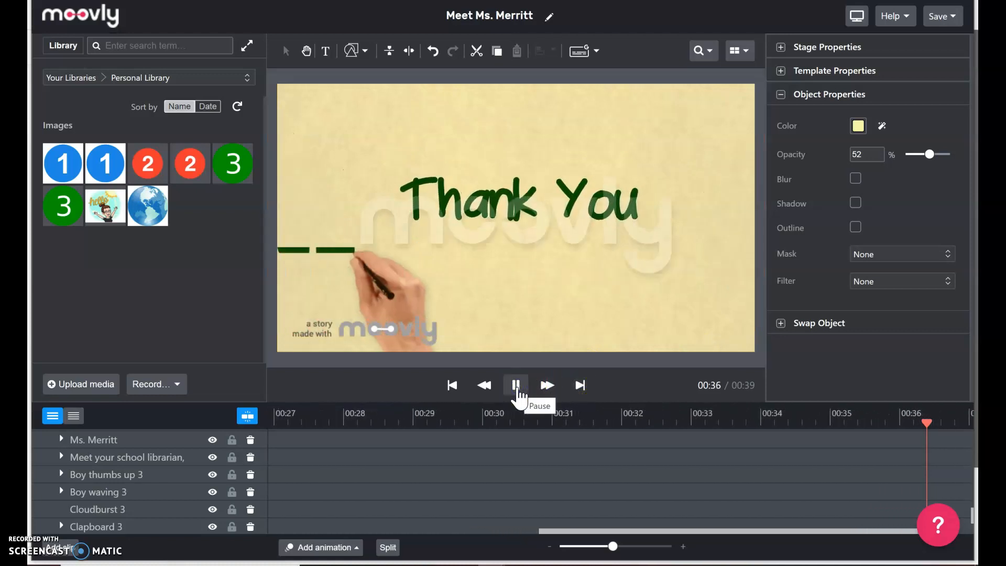
{"action": "left_click", "coordinate": [518, 394]}
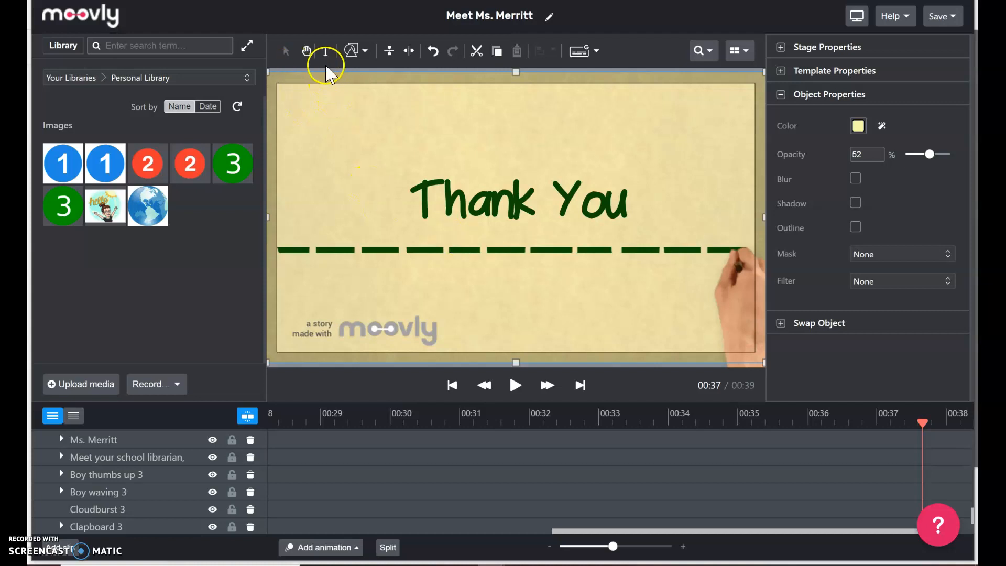
{"action": "left_click", "coordinate": [360, 51]}
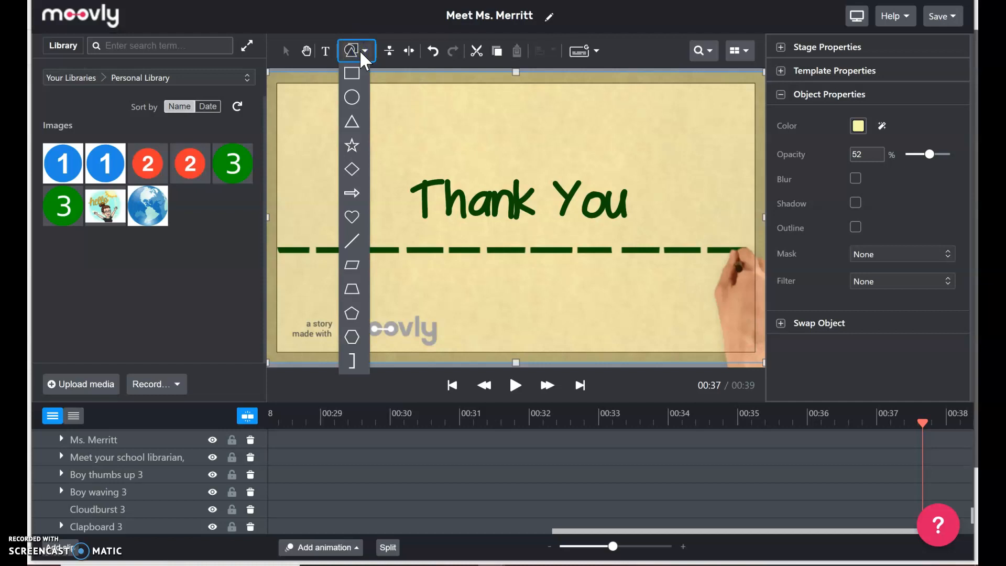
{"action": "left_click", "coordinate": [359, 49]}
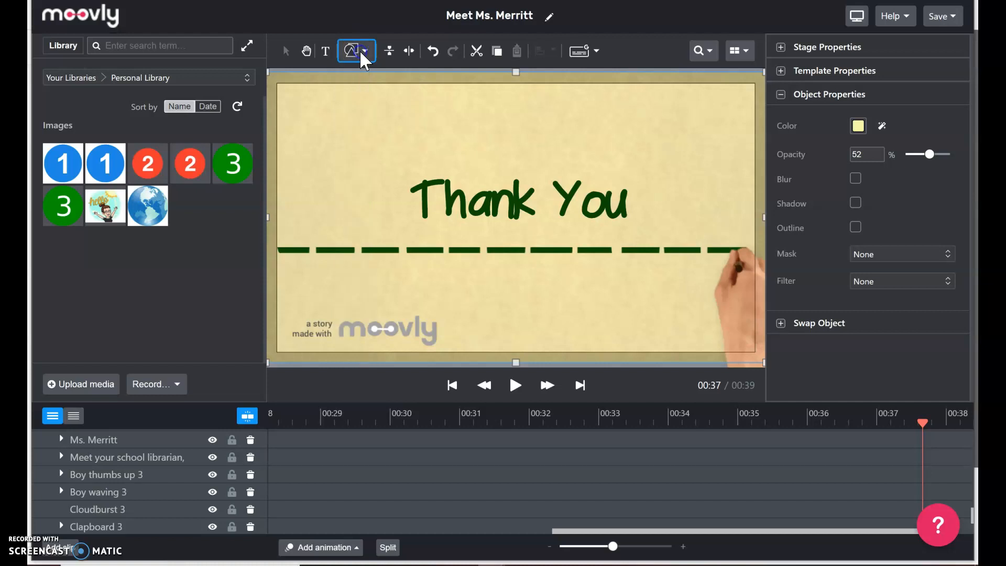
{"action": "left_click", "coordinate": [331, 54]}
{"action": "left_click", "coordinate": [423, 327]}
Write 'Follow us on Instagram' with the library's handle under the divider, then raise Thank You.
{"action": "left_click", "coordinate": [447, 279]}
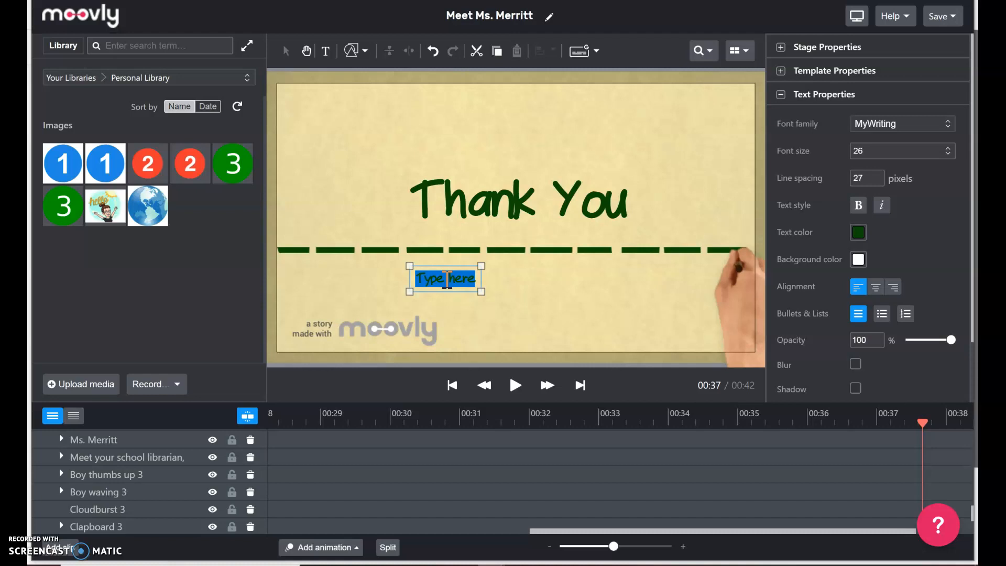
{"action": "type", "text": "Follow us on soc"}
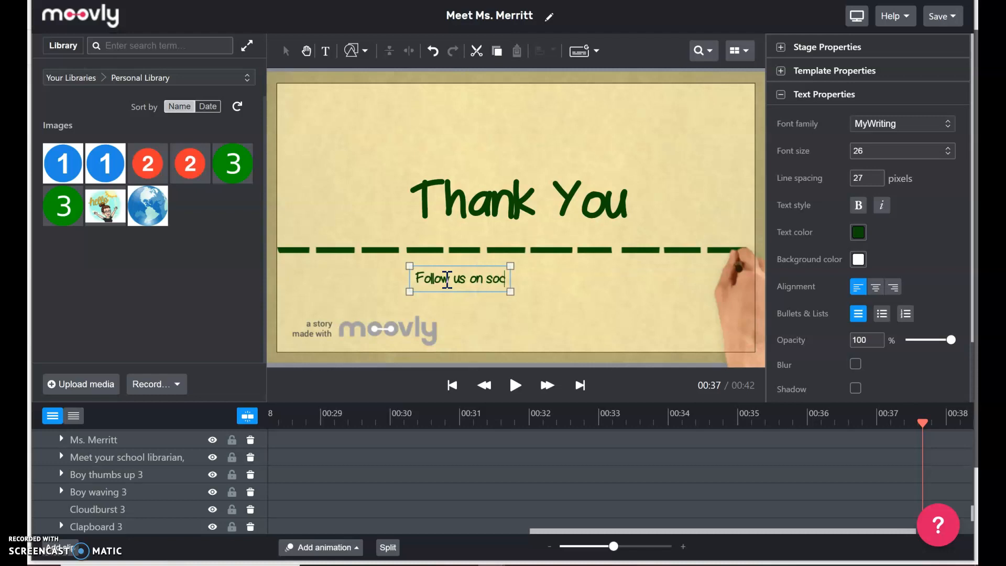
{"action": "type", "text": "ial media"}
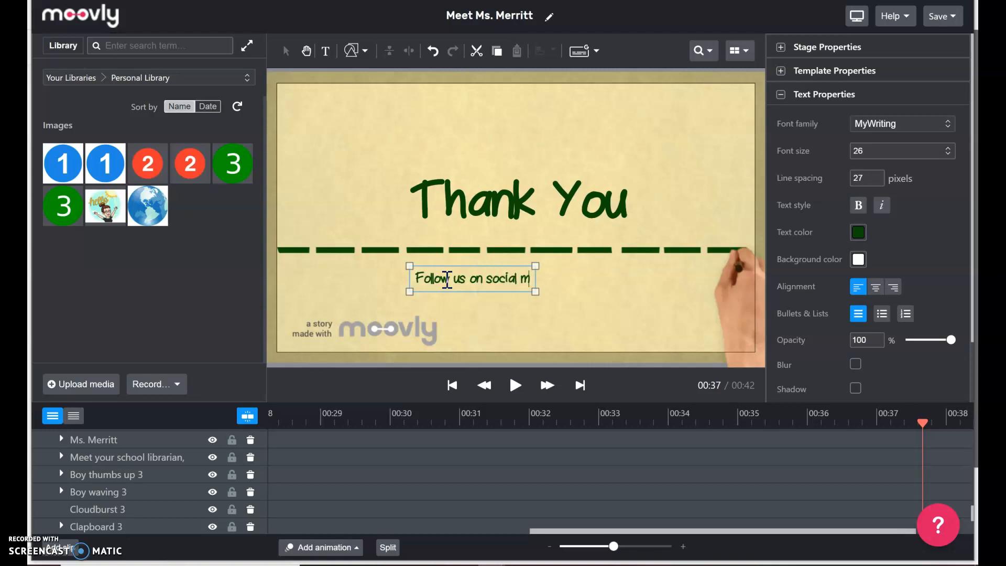
{"action": "key", "text": "BackSpace"}
{"action": "key", "text": "BackSpace"}
{"action": "key", "text": "BackSpace"}
{"action": "key", "text": "BackSpace"}
{"action": "key", "text": "BackSpace"}
{"action": "key", "text": "BackSpace"}
{"action": "key", "text": "BackSpace"}
{"action": "key", "text": "BackSpace"}
{"action": "key", "text": "BackSpace"}
{"action": "key", "text": "BackSpace"}
{"action": "key", "text": "BackSpace"}
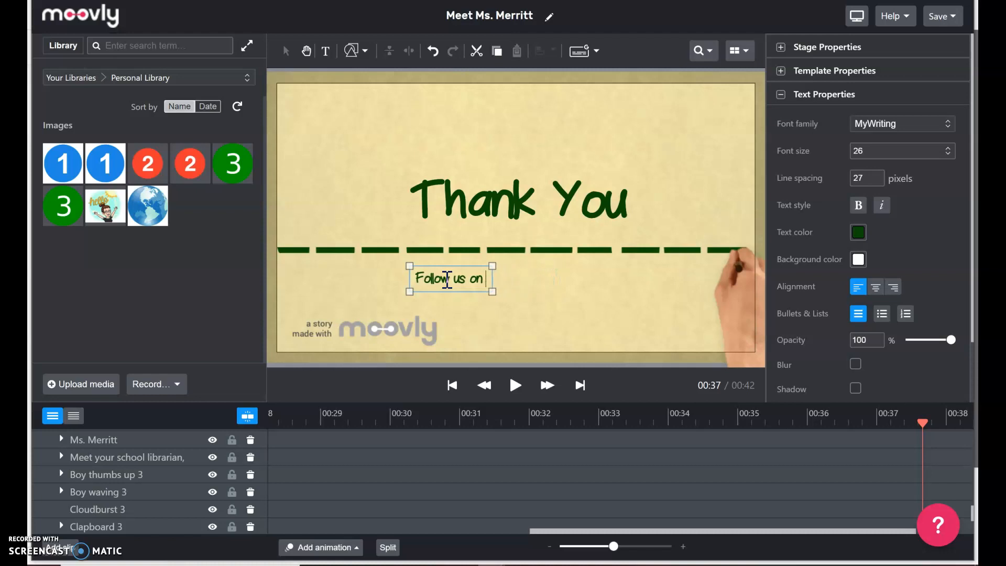
{"action": "type", "text": "Instagra"}
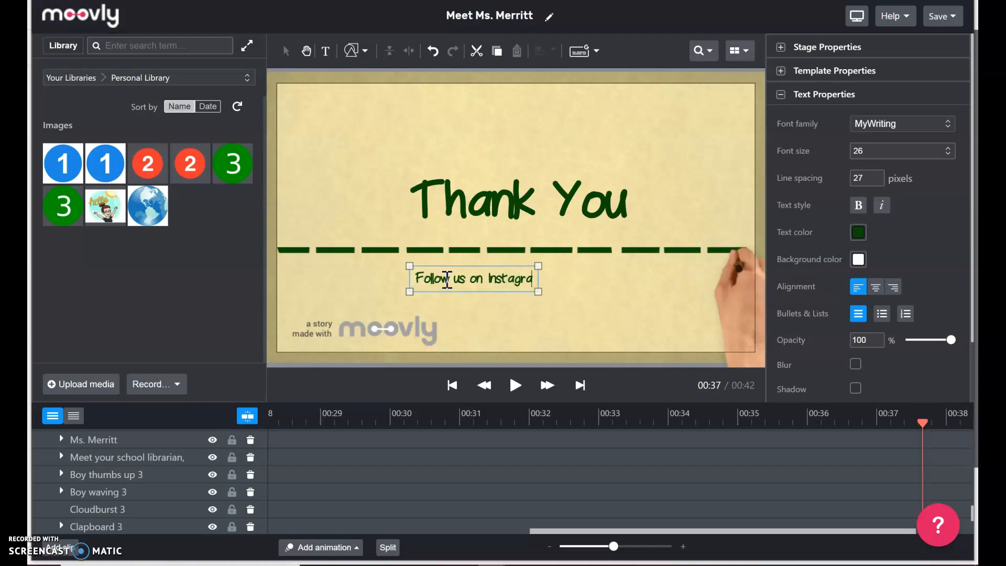
{"action": "type", "text": "m @North"}
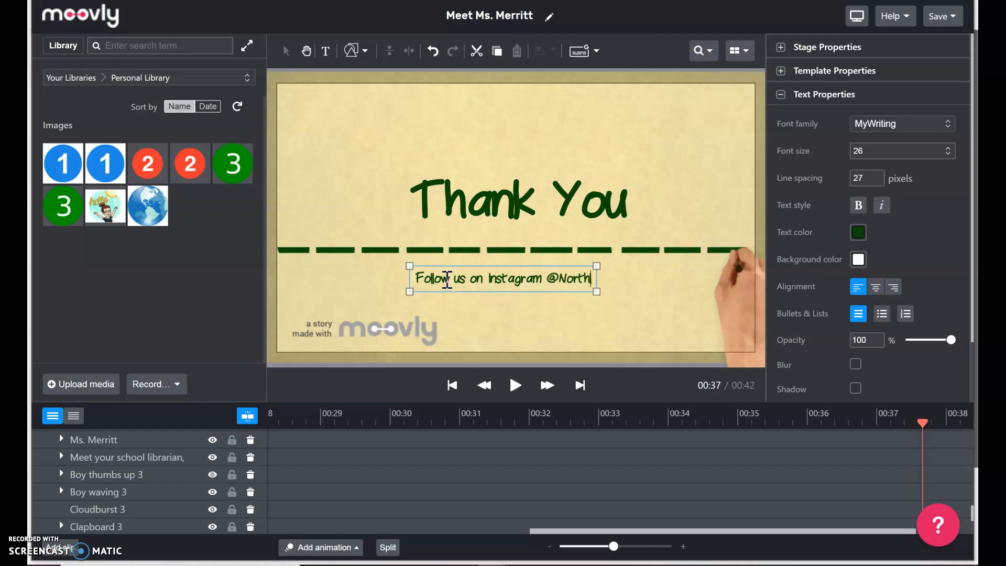
{"action": "type", "text": "lineLibraries!"}
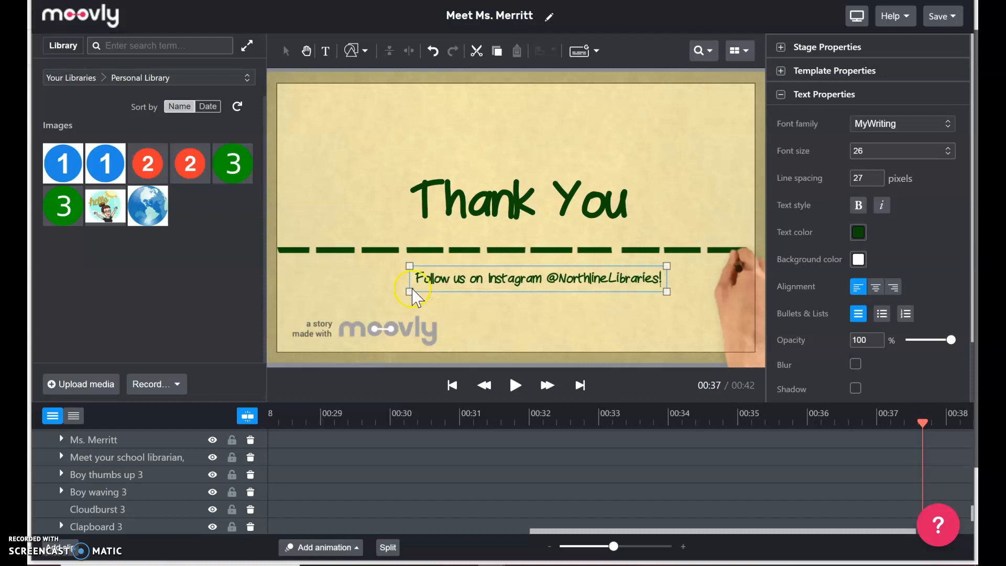
{"action": "left_click_drag", "start_coordinate": [517, 202], "coordinate": [519, 154]}
Move the dashed line up under Thank You and enlarge and reposition the Instagram line.
{"action": "left_click", "coordinate": [531, 244]}
{"action": "left_click_drag", "start_coordinate": [530, 244], "coordinate": [530, 214]}
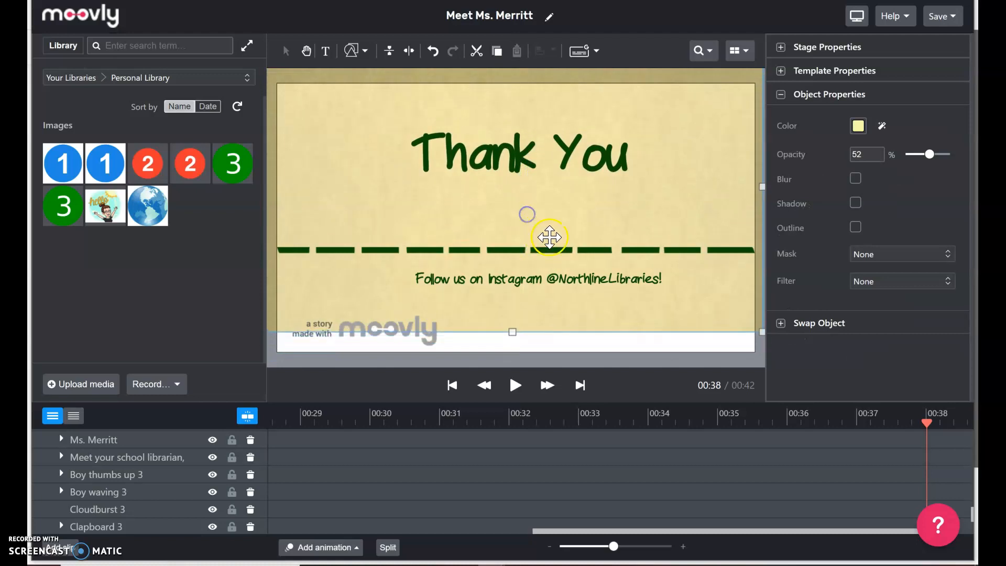
{"action": "left_click", "coordinate": [433, 51]}
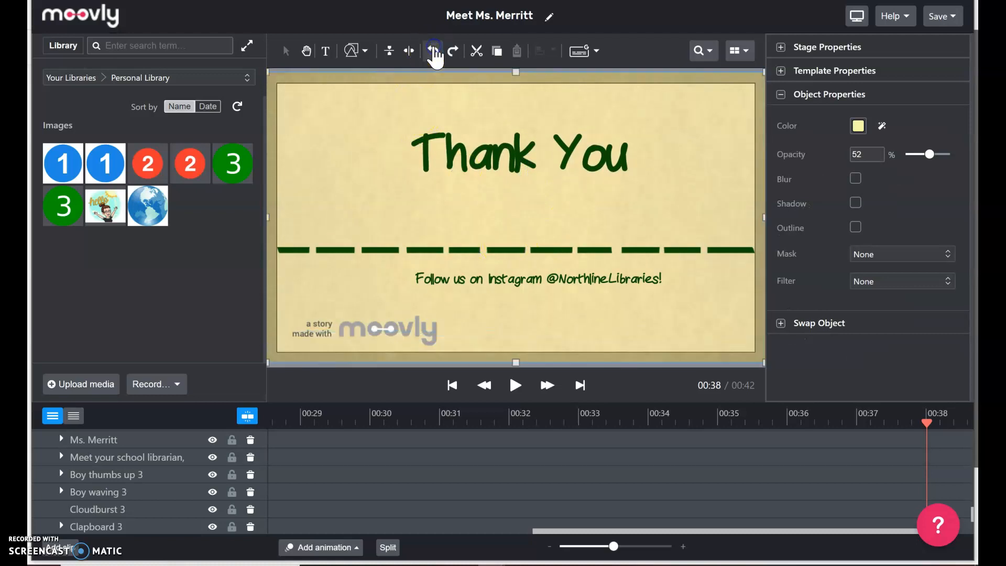
{"action": "left_click_drag", "start_coordinate": [541, 253], "coordinate": [541, 196]}
{"action": "left_click_drag", "start_coordinate": [519, 278], "coordinate": [428, 233]}
{"action": "left_click_drag", "start_coordinate": [568, 244], "coordinate": [733, 309]}
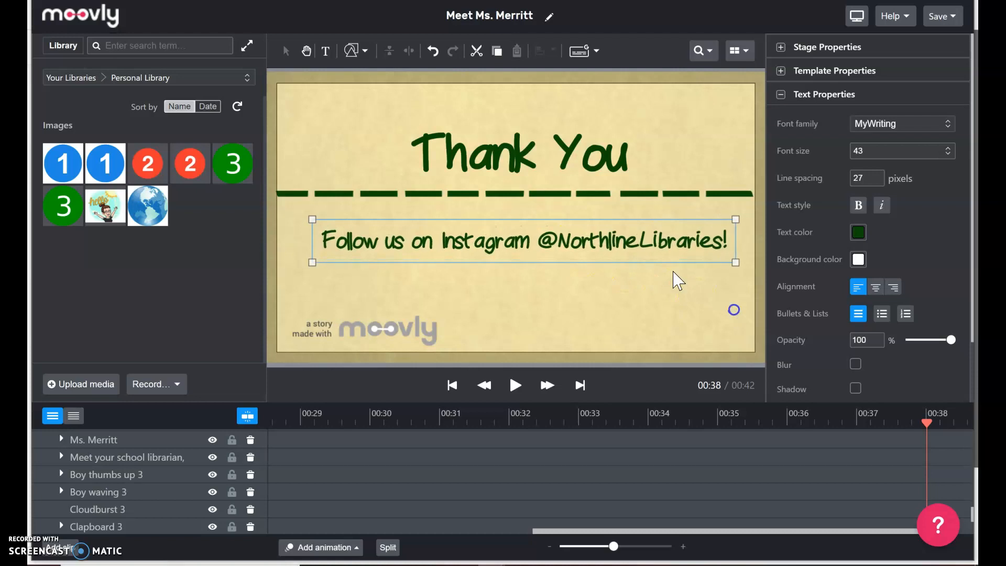
{"action": "left_click_drag", "start_coordinate": [600, 247], "coordinate": [680, 267]}
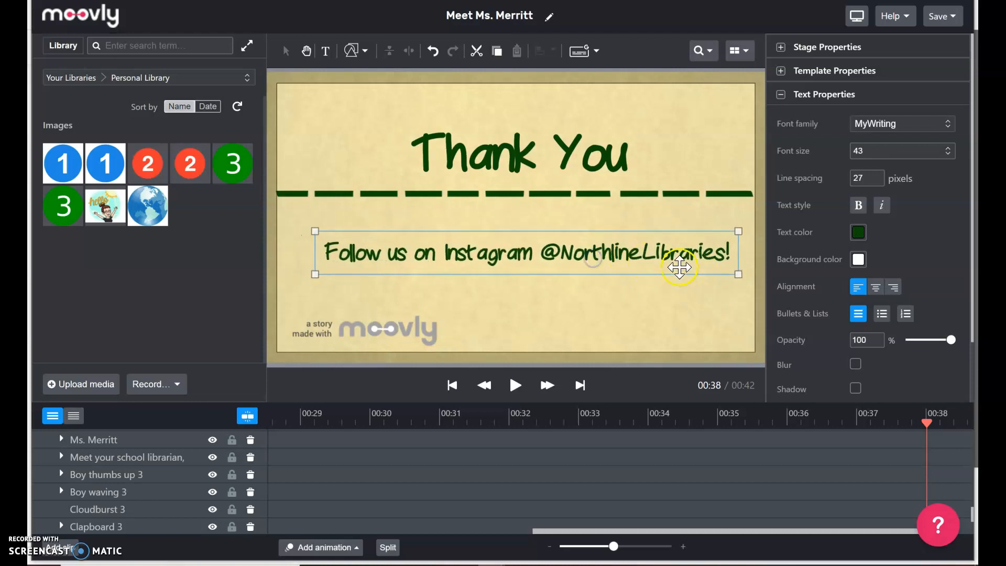
Lower the divider and bring Thank You back down just above it, undoing a background shift.
{"action": "left_click_drag", "start_coordinate": [630, 195], "coordinate": [628, 210]}
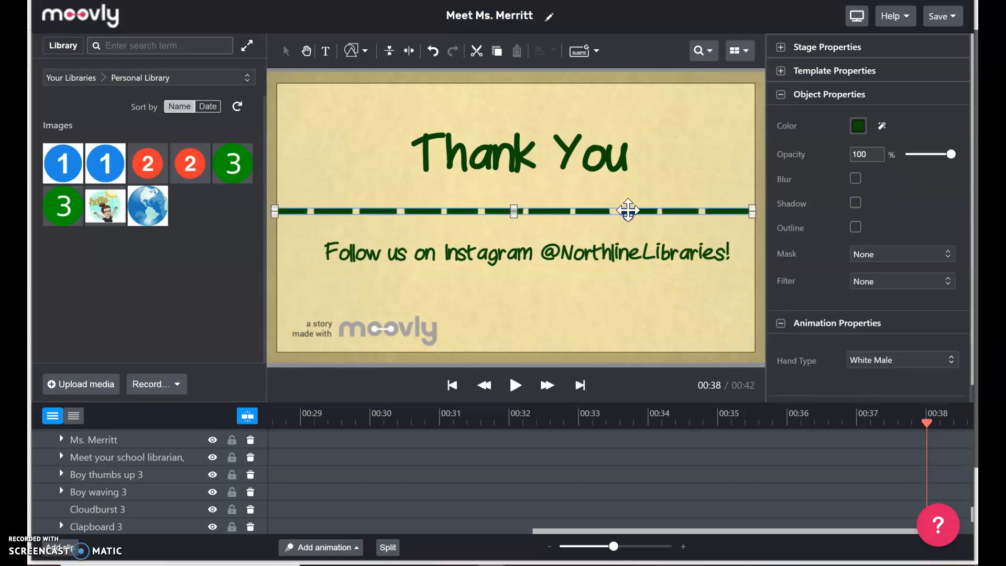
{"action": "left_click_drag", "start_coordinate": [600, 162], "coordinate": [601, 180]}
{"action": "left_click_drag", "start_coordinate": [669, 213], "coordinate": [673, 221]}
{"action": "key", "text": "ctrl+z"}
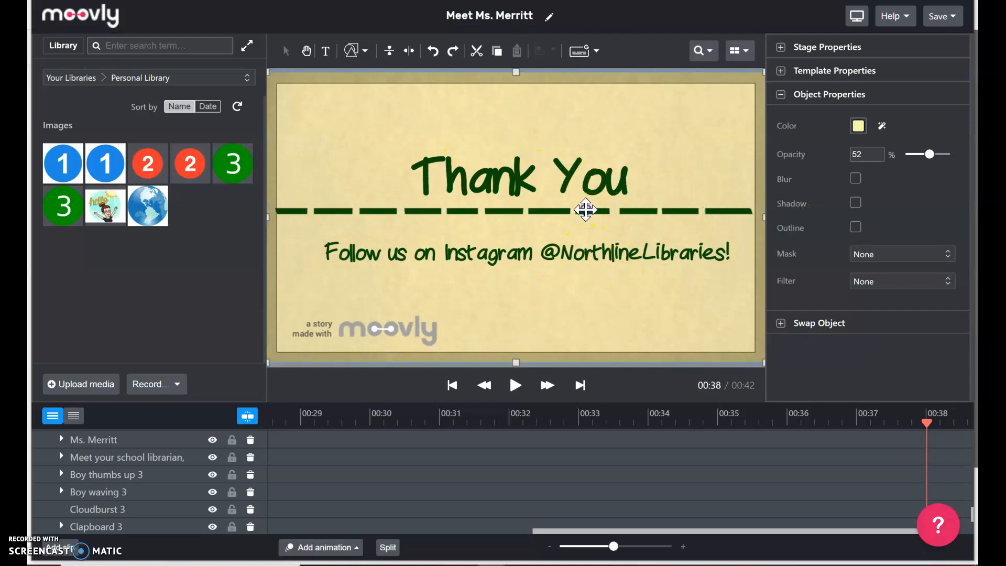
{"action": "left_click", "coordinate": [586, 208]}
{"action": "left_click_drag", "start_coordinate": [664, 211], "coordinate": [676, 218]}
{"action": "left_click", "coordinate": [579, 182]}
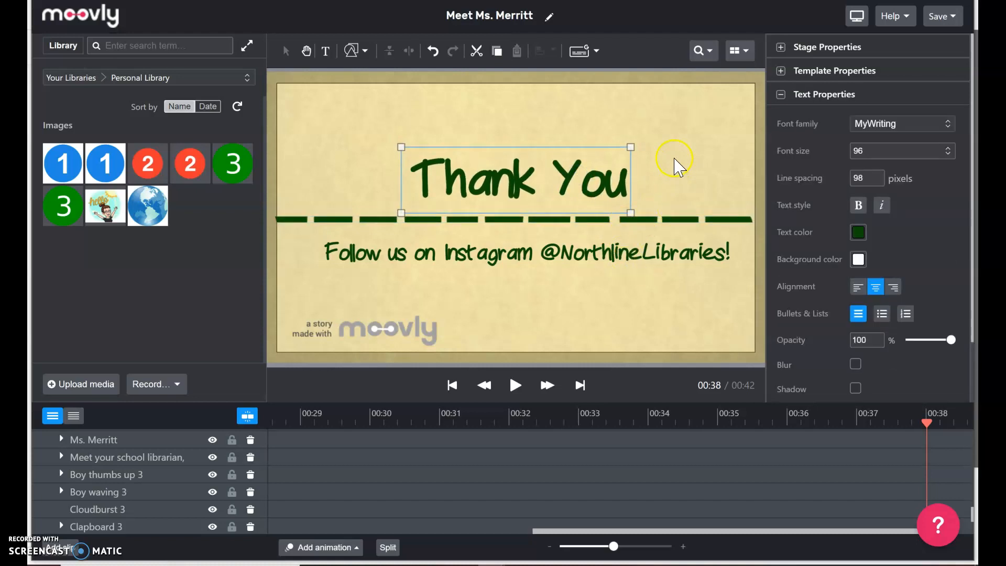
{"action": "left_click", "coordinate": [535, 294]}
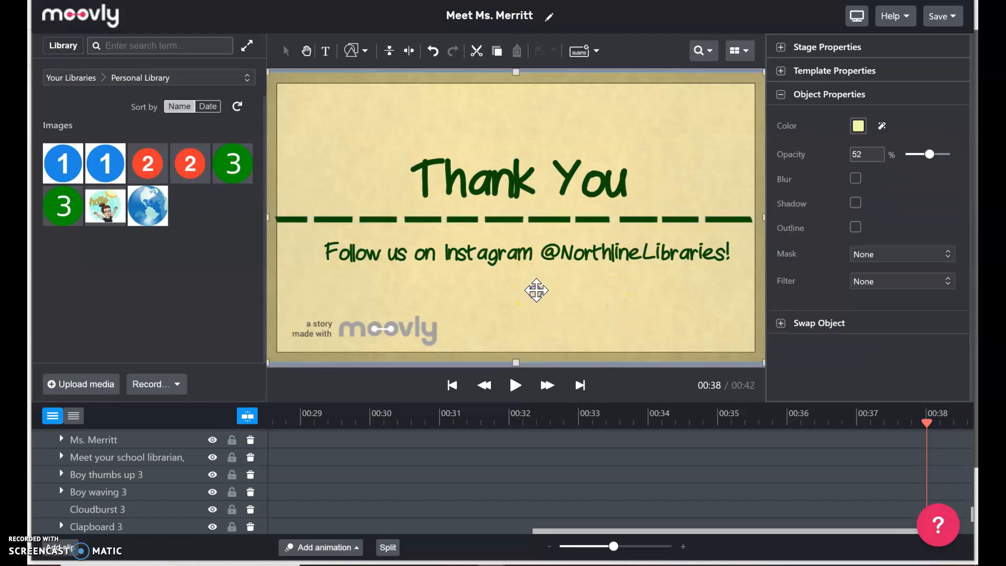
Place a five-point star at the slide's top right and fill it with the dark green swatch.
{"action": "left_click", "coordinate": [363, 52]}
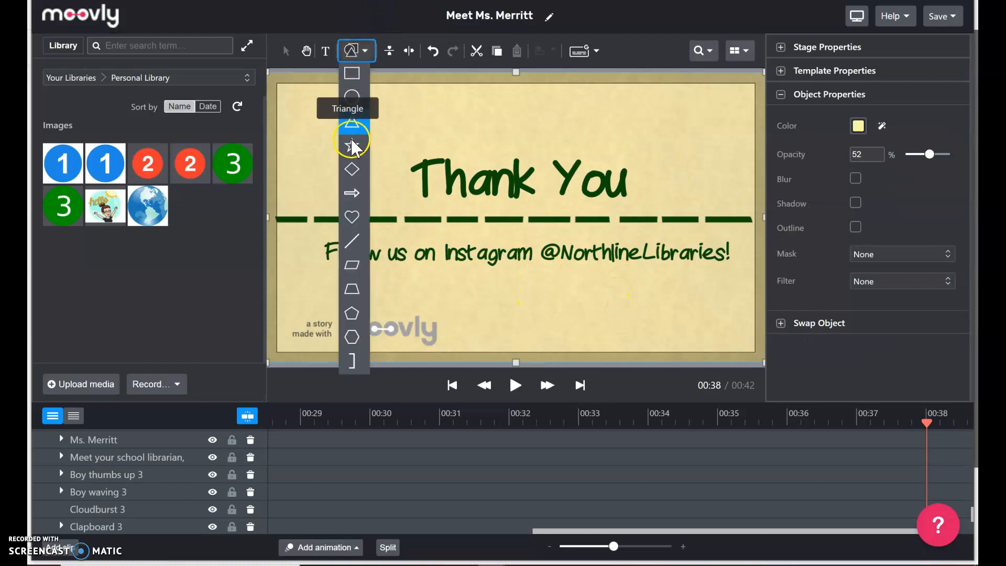
{"action": "left_click", "coordinate": [352, 122]}
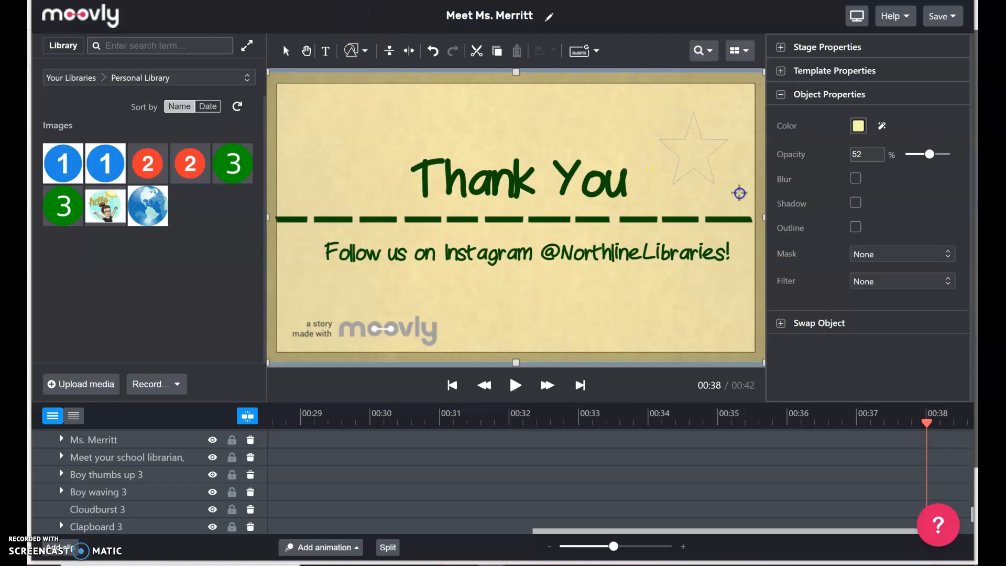
{"action": "left_click", "coordinate": [698, 172]}
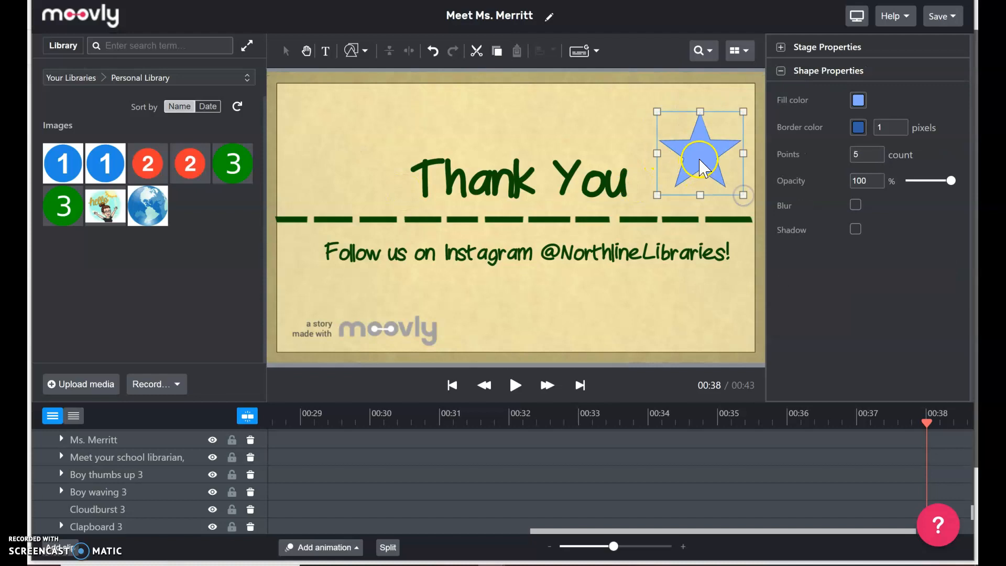
{"action": "left_click", "coordinate": [857, 100]}
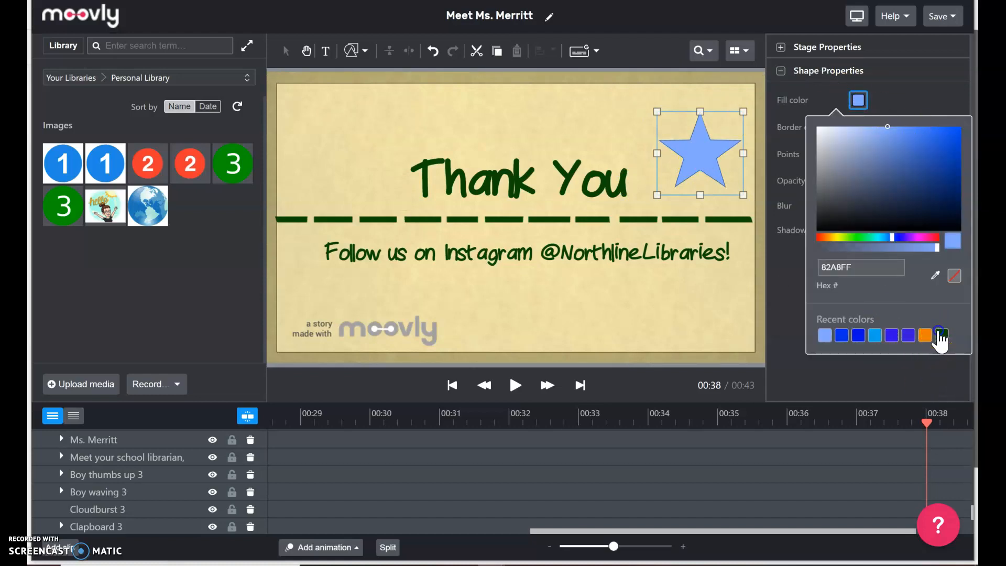
{"action": "left_click", "coordinate": [941, 335]}
{"action": "left_click", "coordinate": [705, 320]}
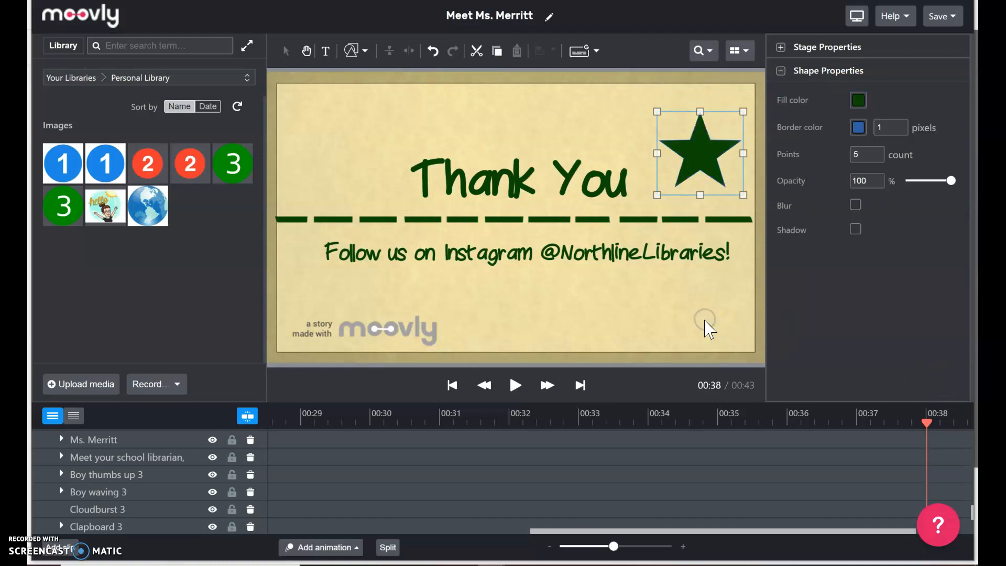
{"action": "left_click", "coordinate": [506, 124]}
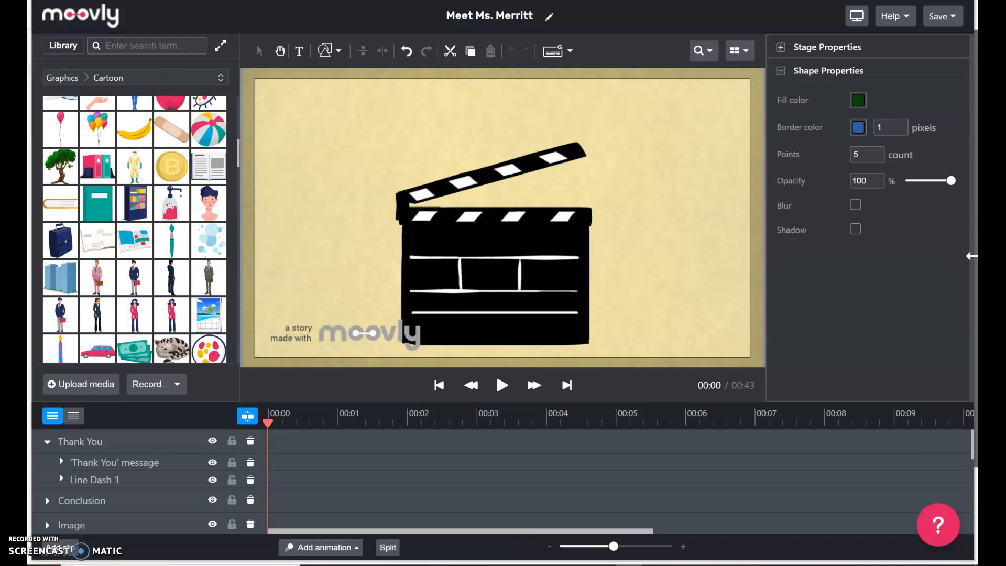
Play the full video from the start and pause at 00:40 on the Instagram and green star slide.
{"action": "left_click", "coordinate": [503, 388]}
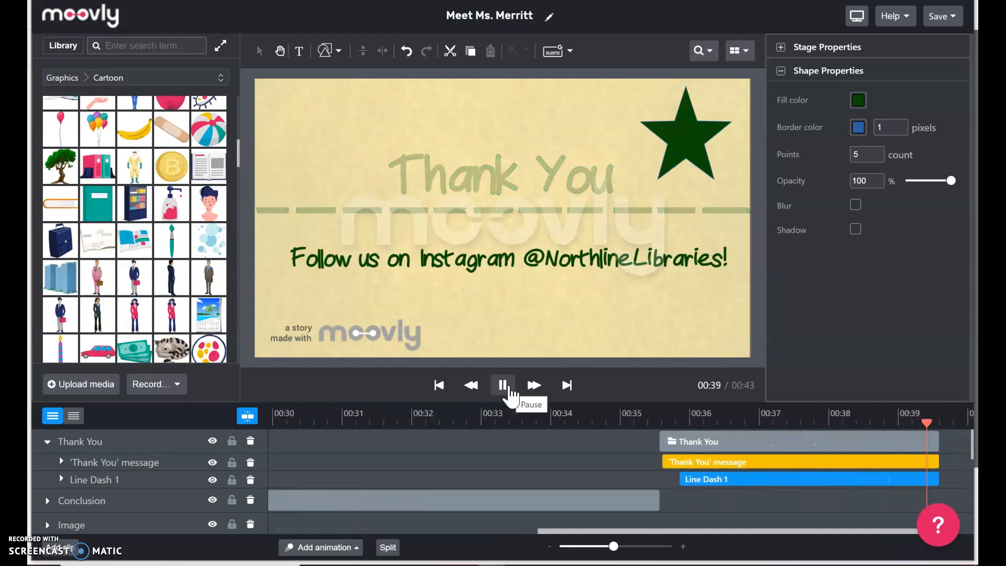
{"action": "left_click", "coordinate": [509, 392]}
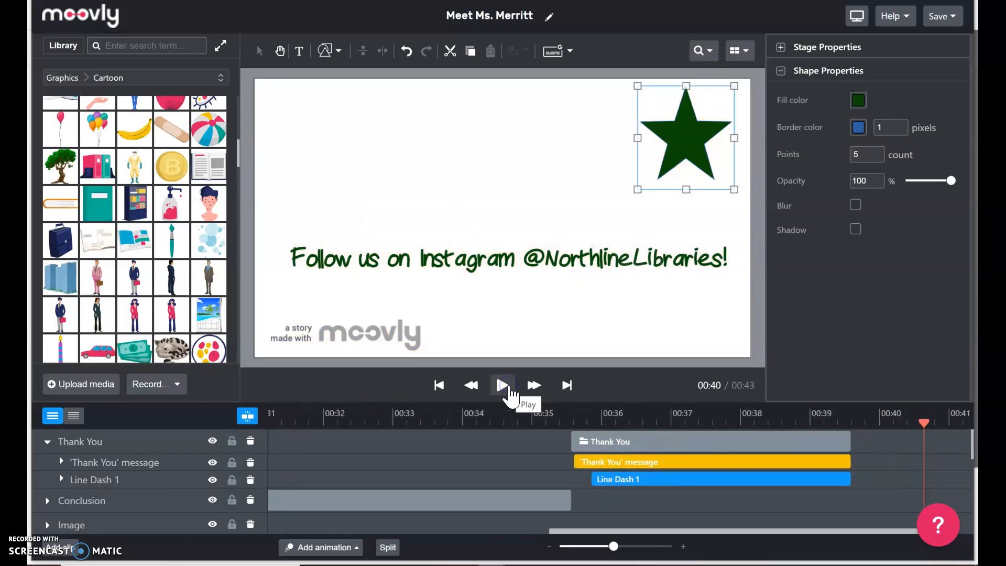